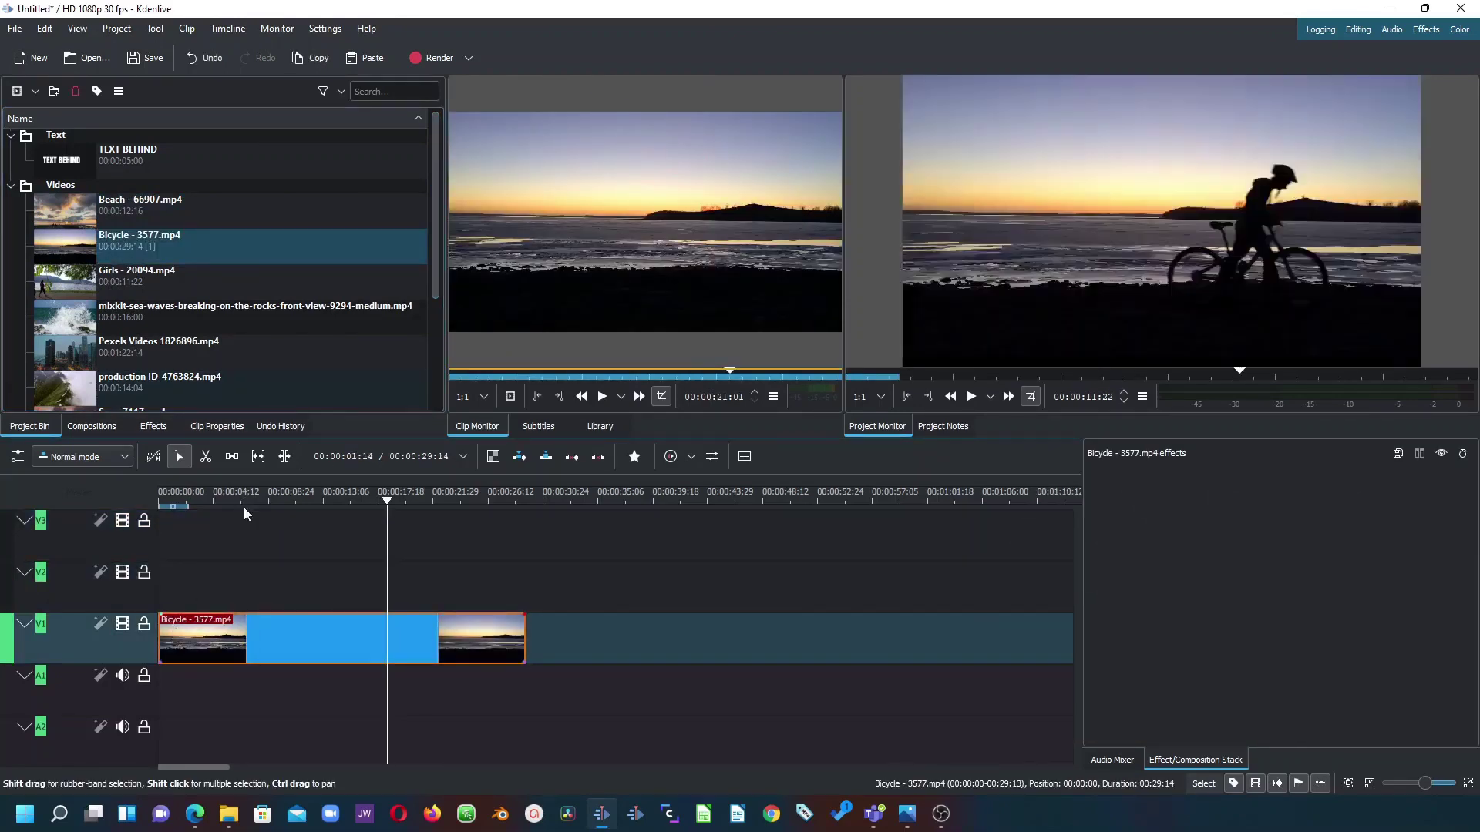
Scrub to the cyclist and trim the start of the Bicycle clip
left_click(244, 509)
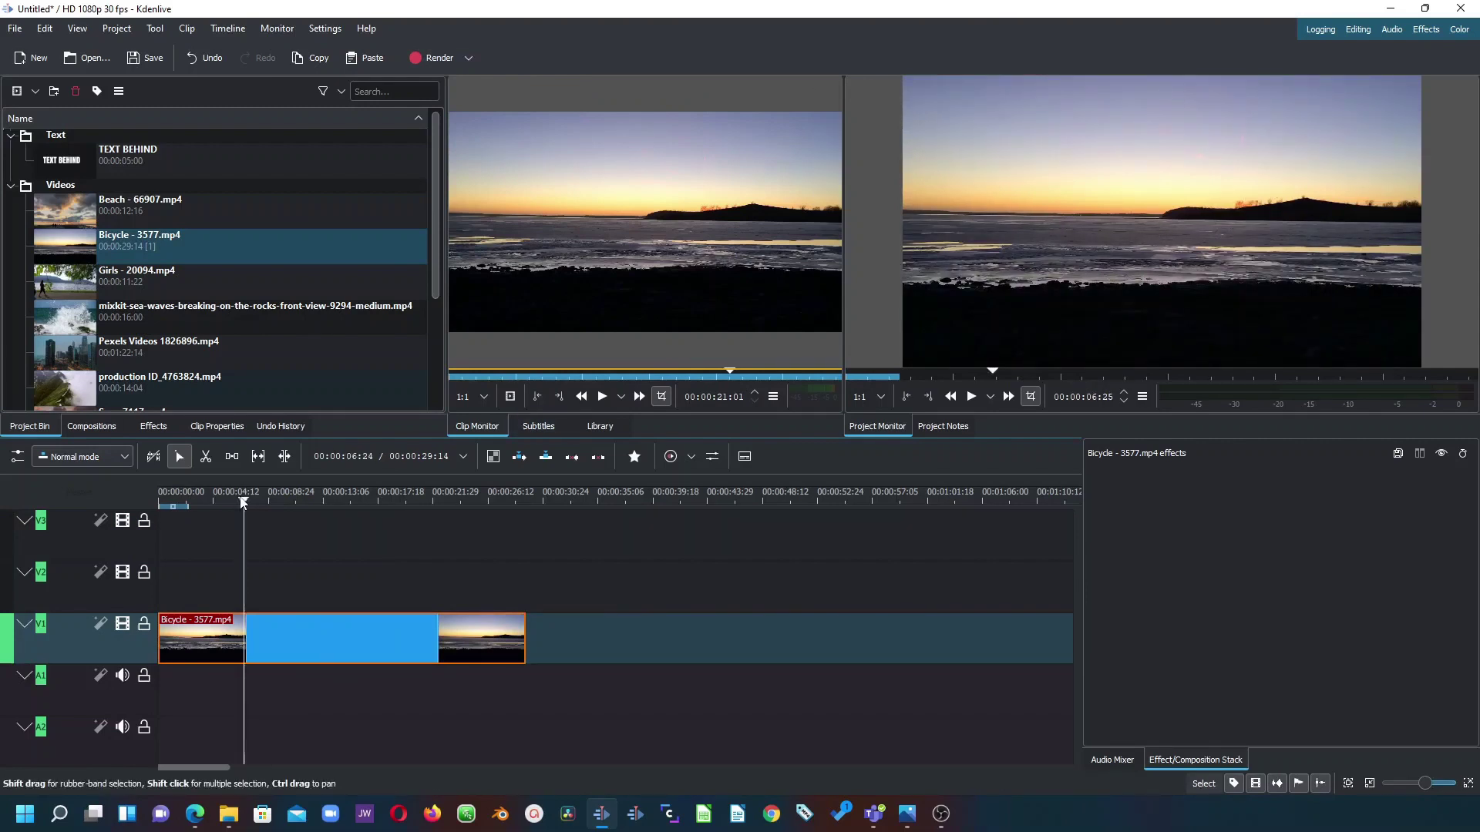
left_click_drag(287, 498, 309, 499)
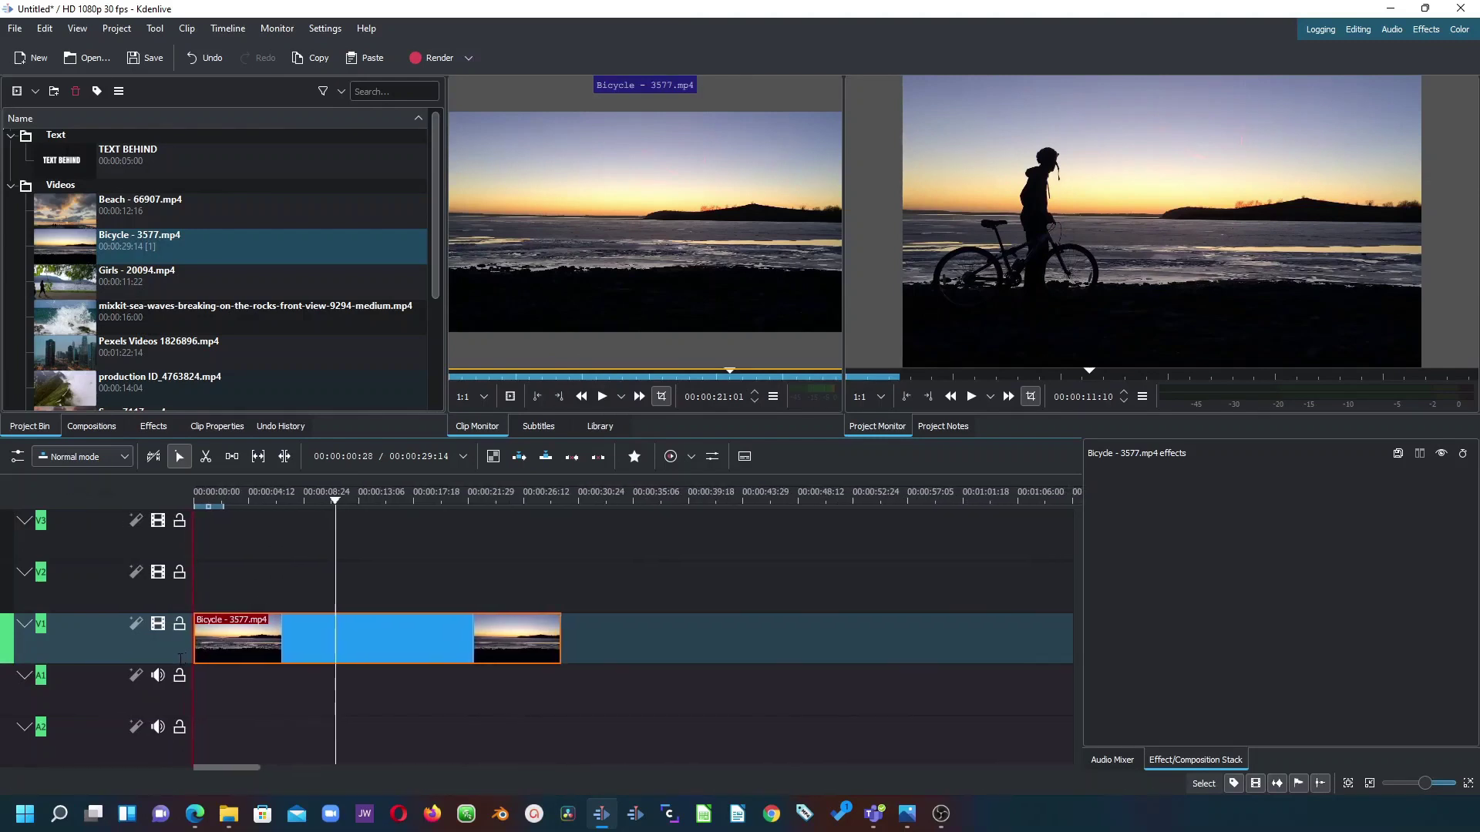
mouse_move(187, 645)
left_mouse_down()
mouse_move(232, 642)
mouse_move(207, 640)
left_mouse_up()
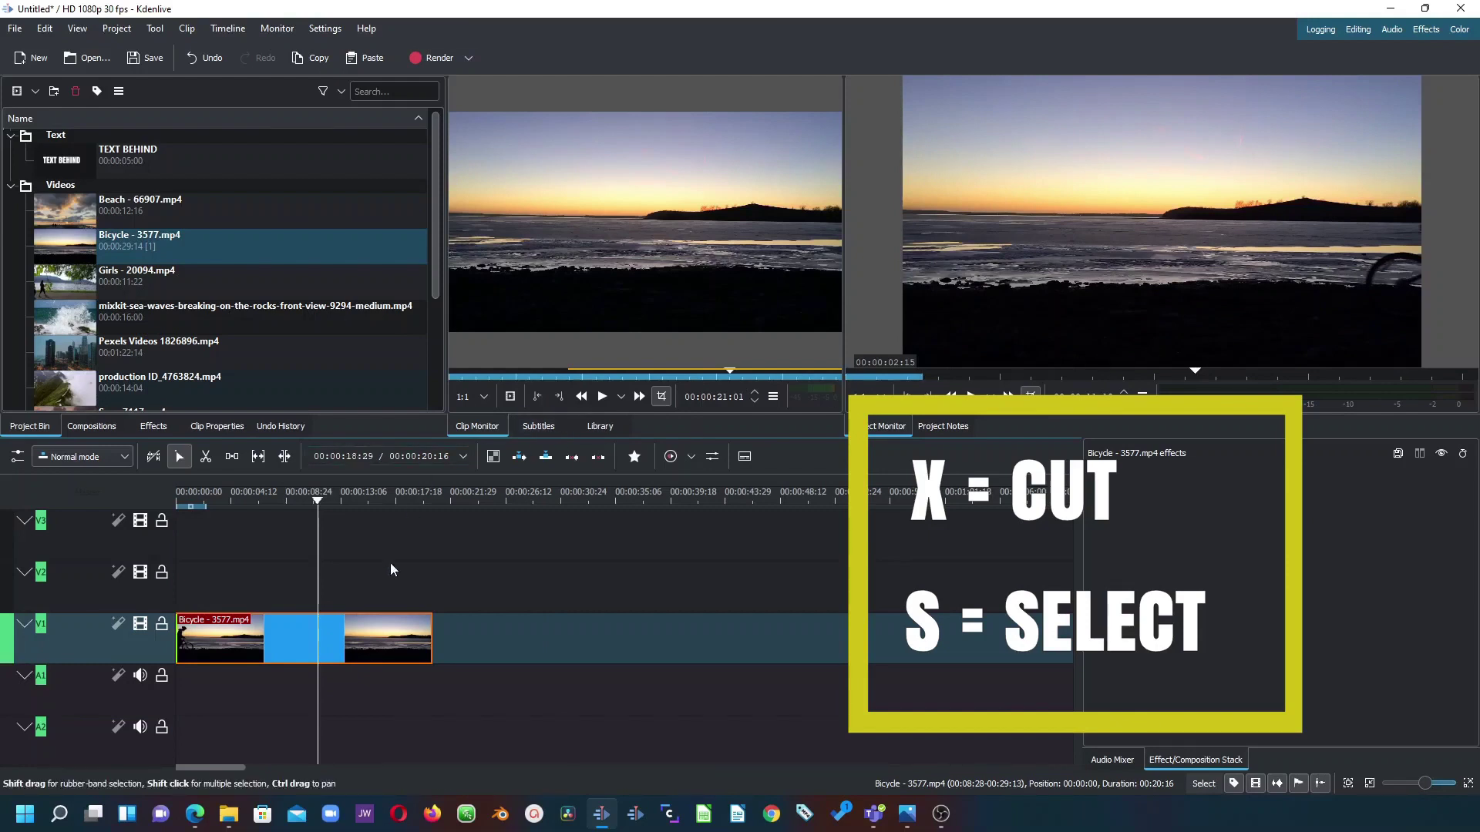
Split the Bicycle clip about 10 seconds in with the Razor and delete the second piece
key("x")
left_click(310, 634)
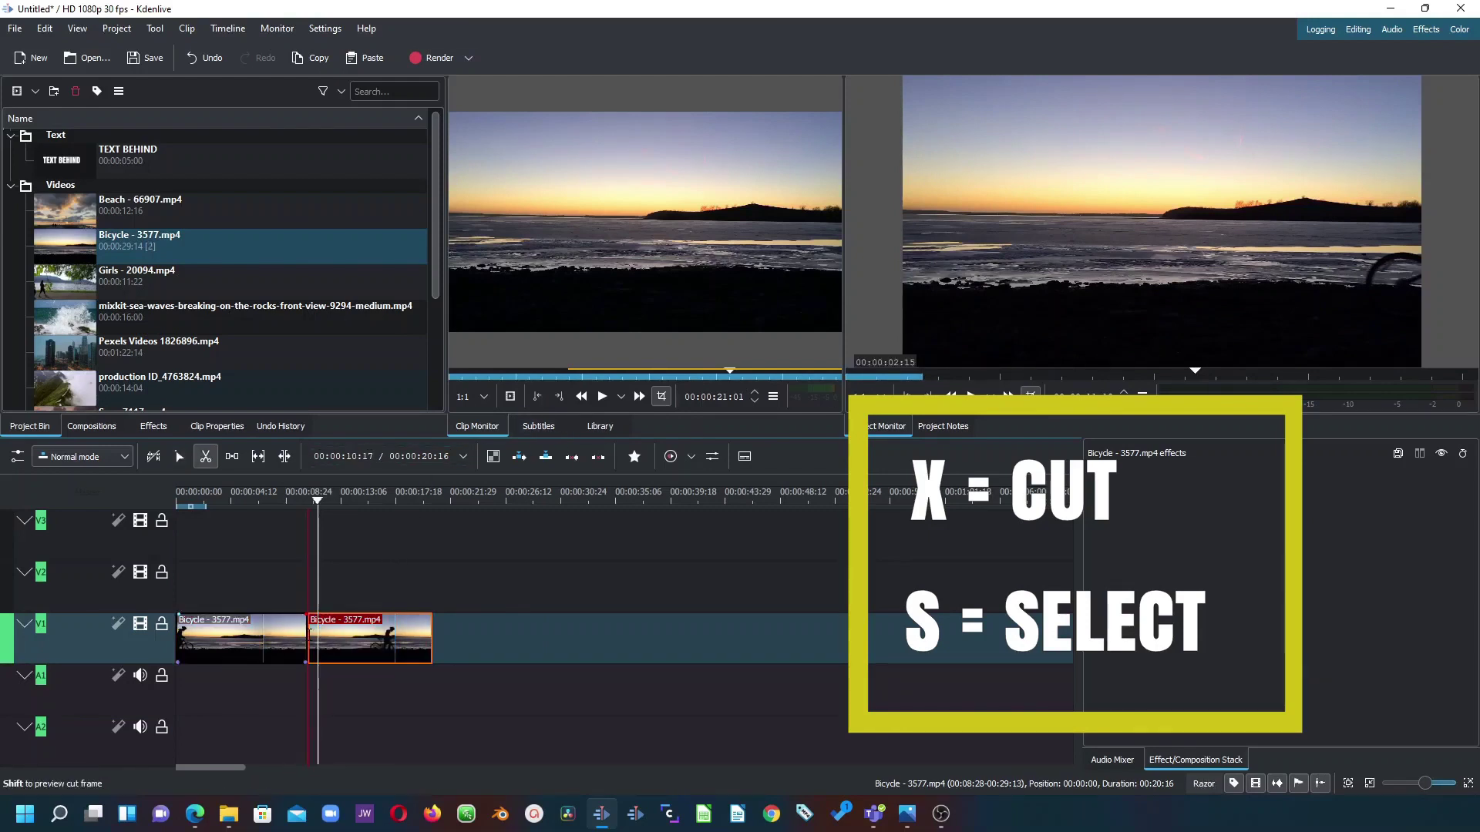
key("s")
left_click_drag(396, 642, 414, 641)
key("Delete")
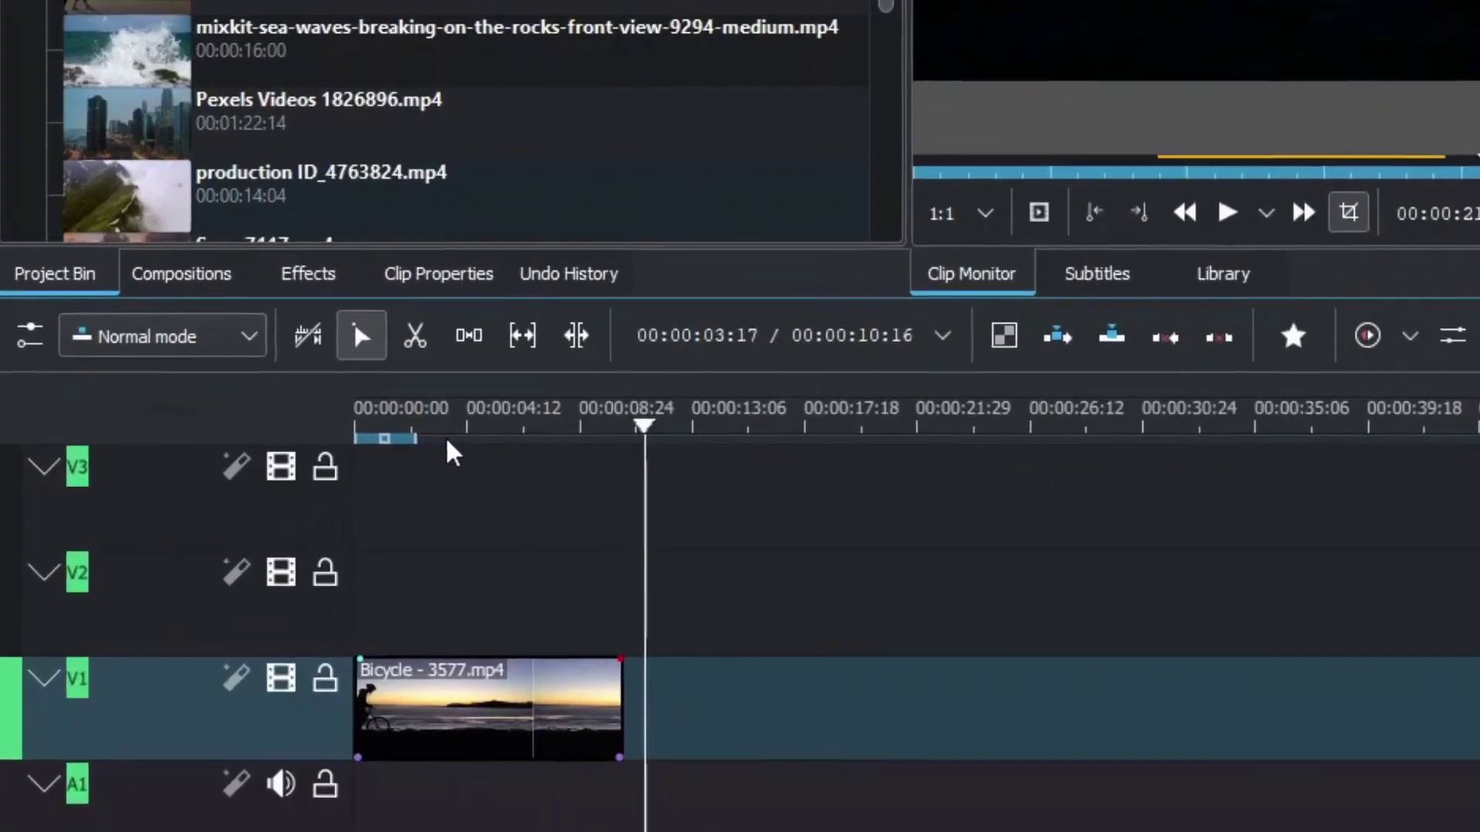
Copy the trimmed Bicycle clip and paste it onto track V3 at the project start
left_click(453, 453)
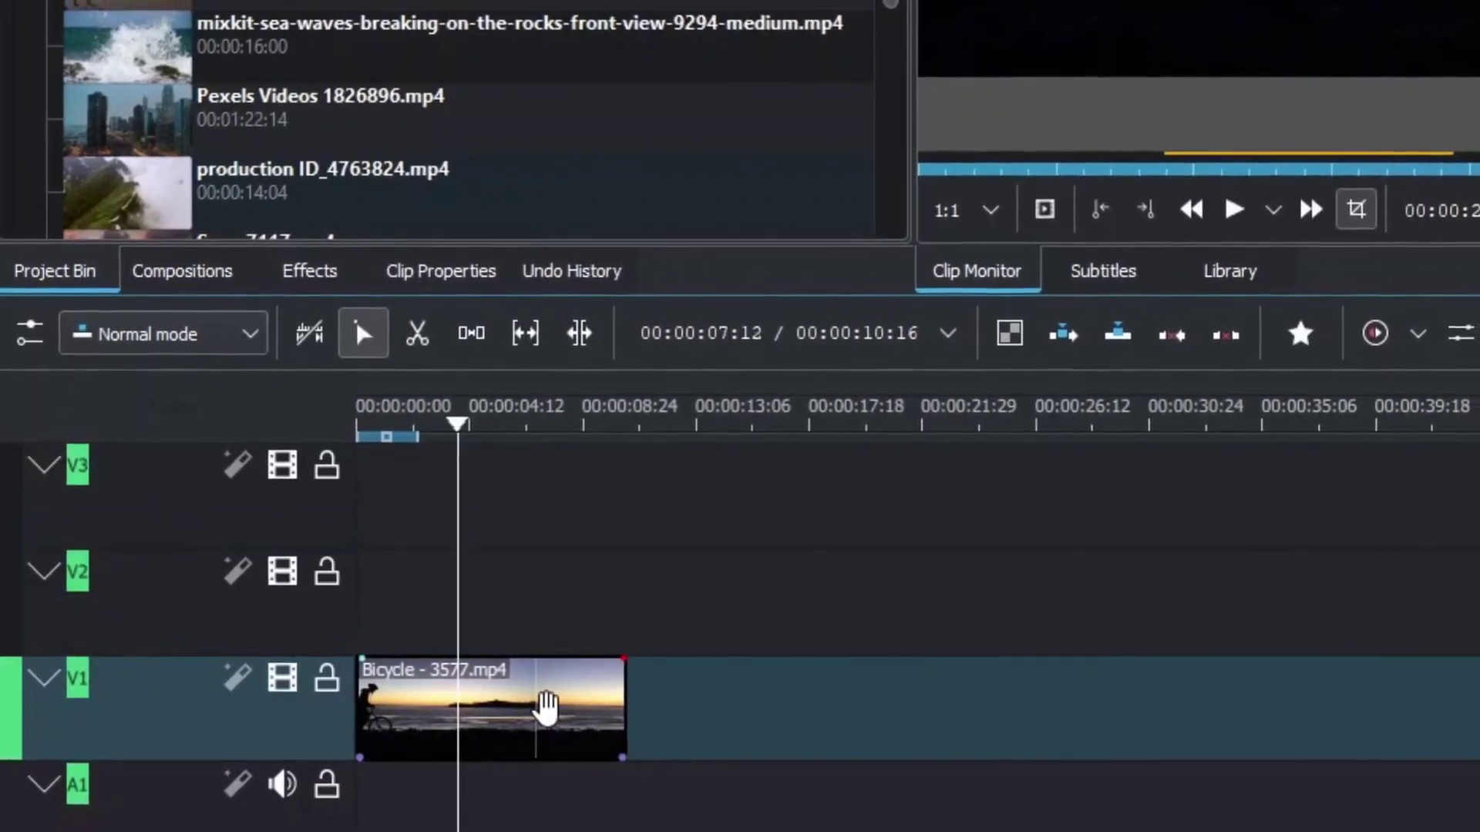
left_click(549, 705)
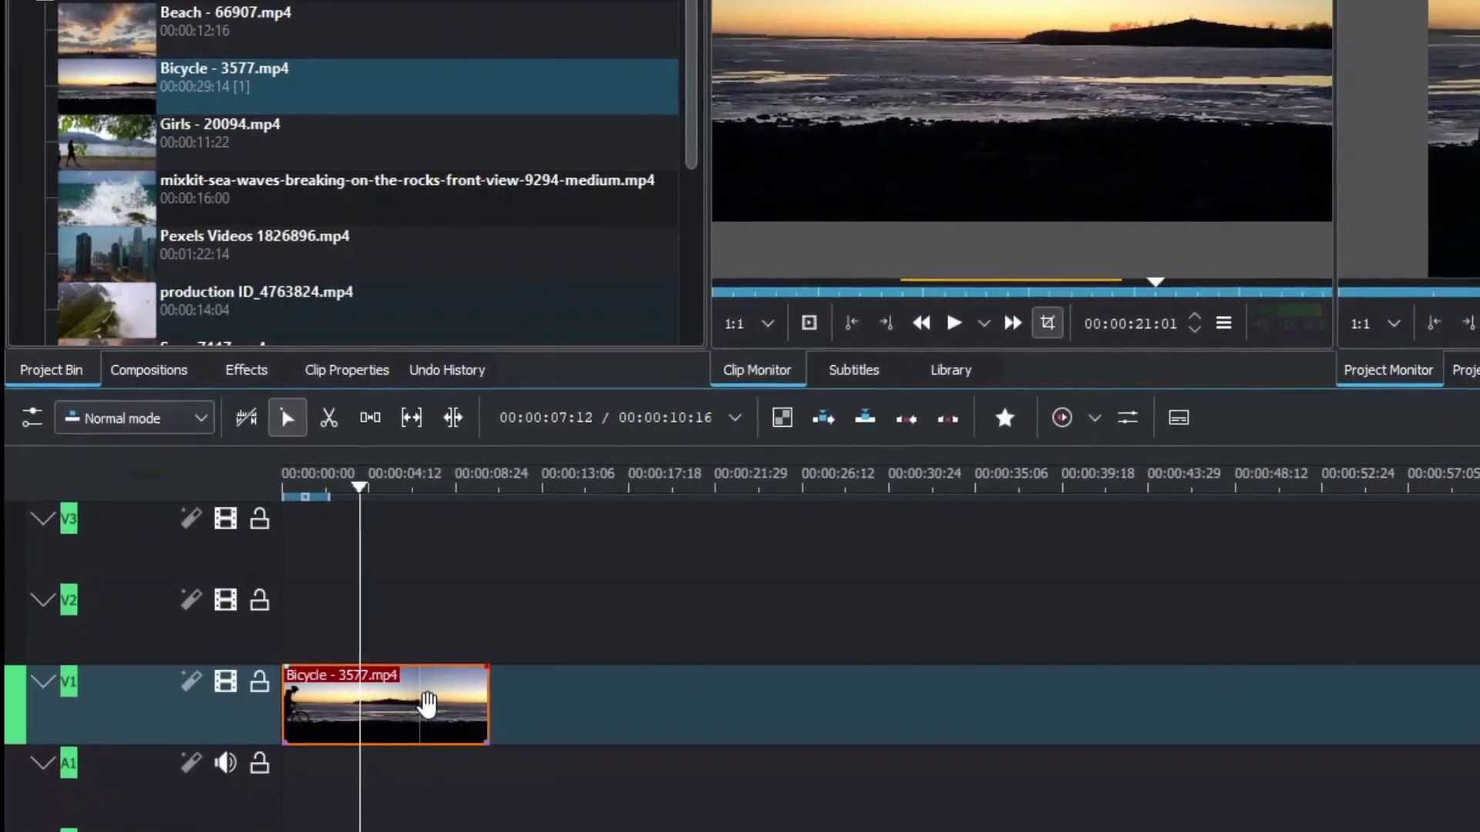
right_click(425, 703)
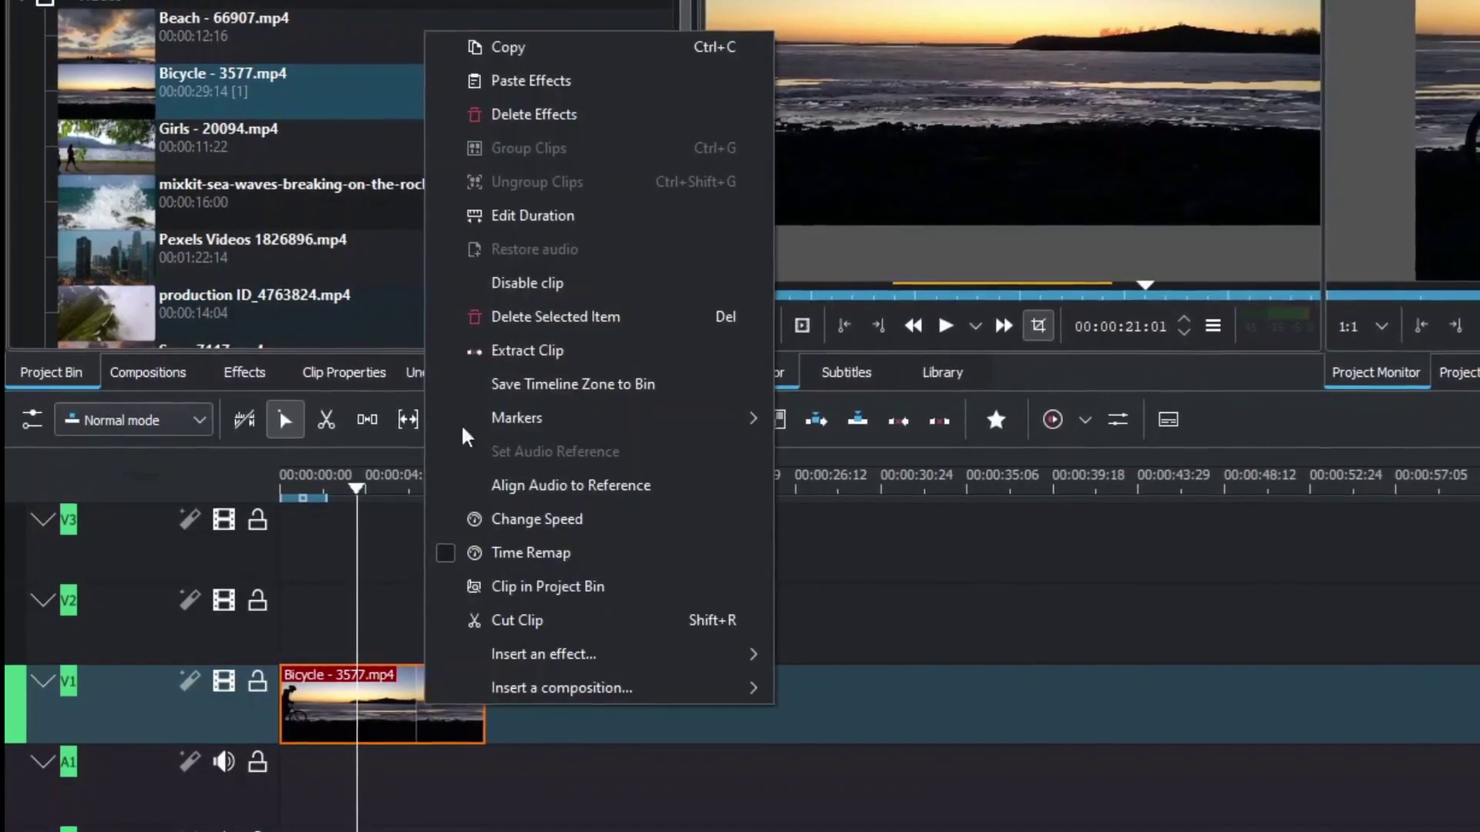
left_click(499, 56)
right_click(512, 709)
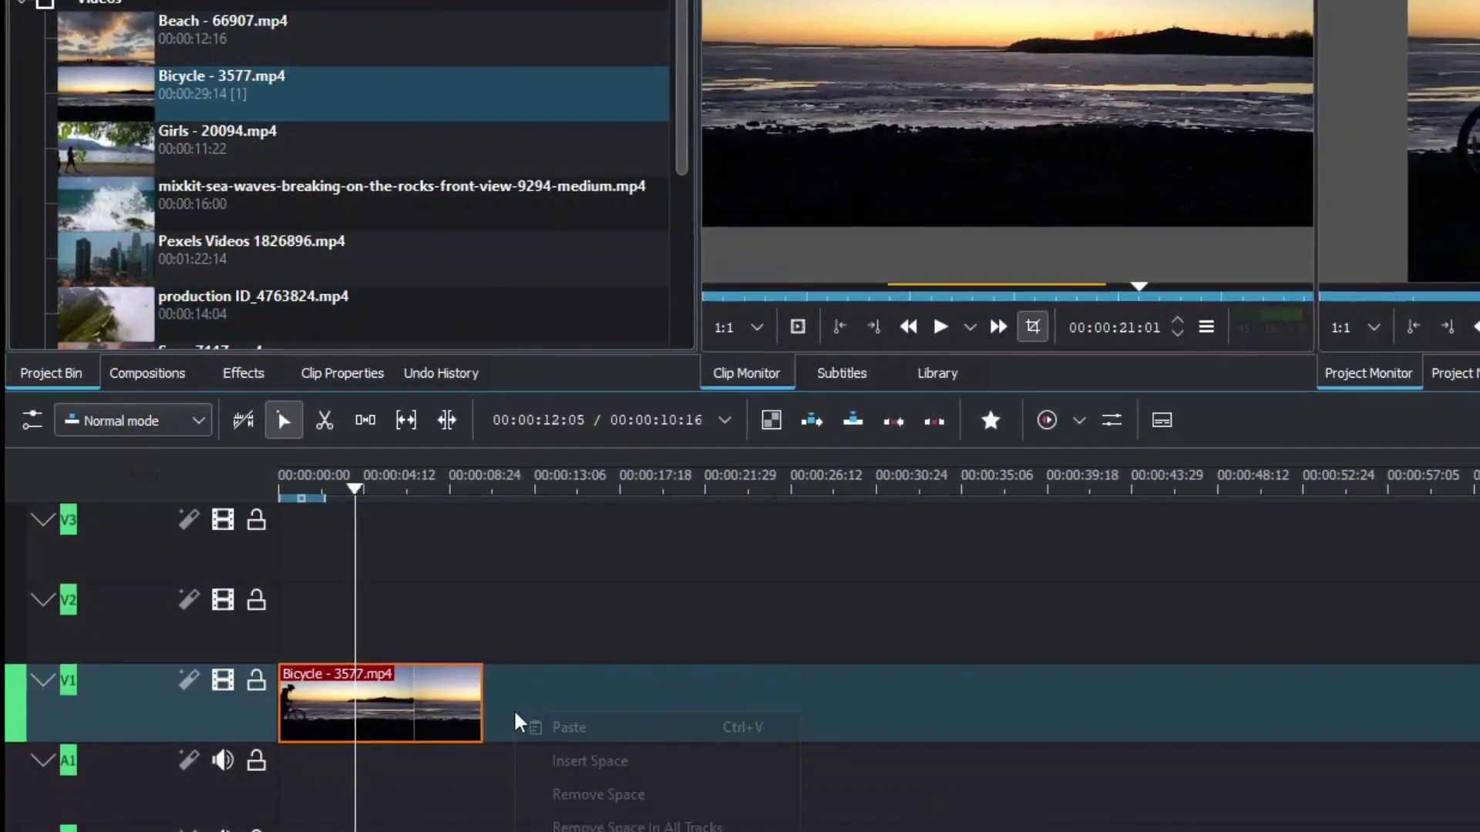
left_click(534, 721)
left_click_drag(595, 689, 316, 512)
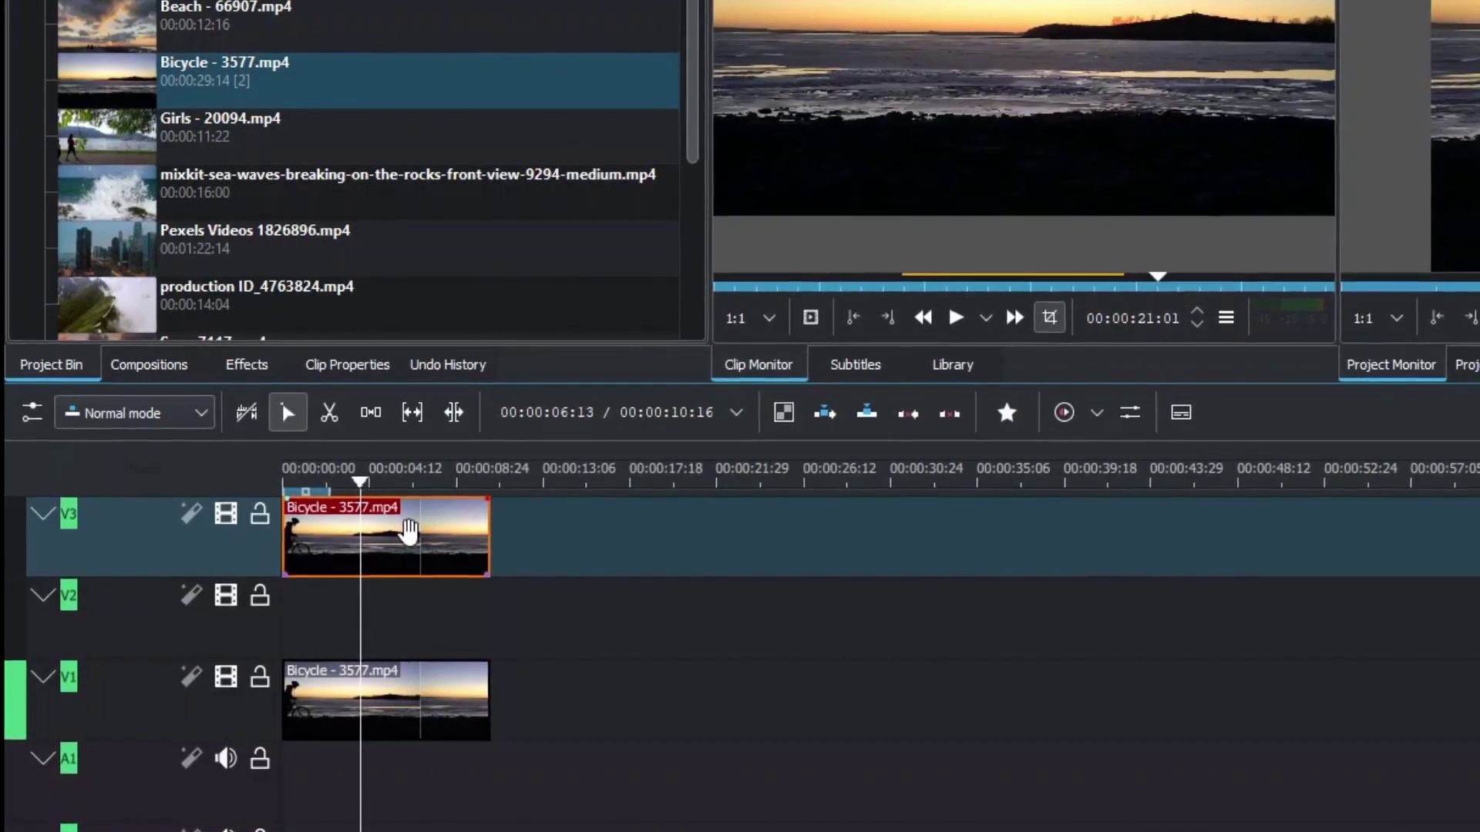
Drag the TEXT BEHIND title from the Project Bin onto track V2, between the Bicycle clips
left_click(409, 713)
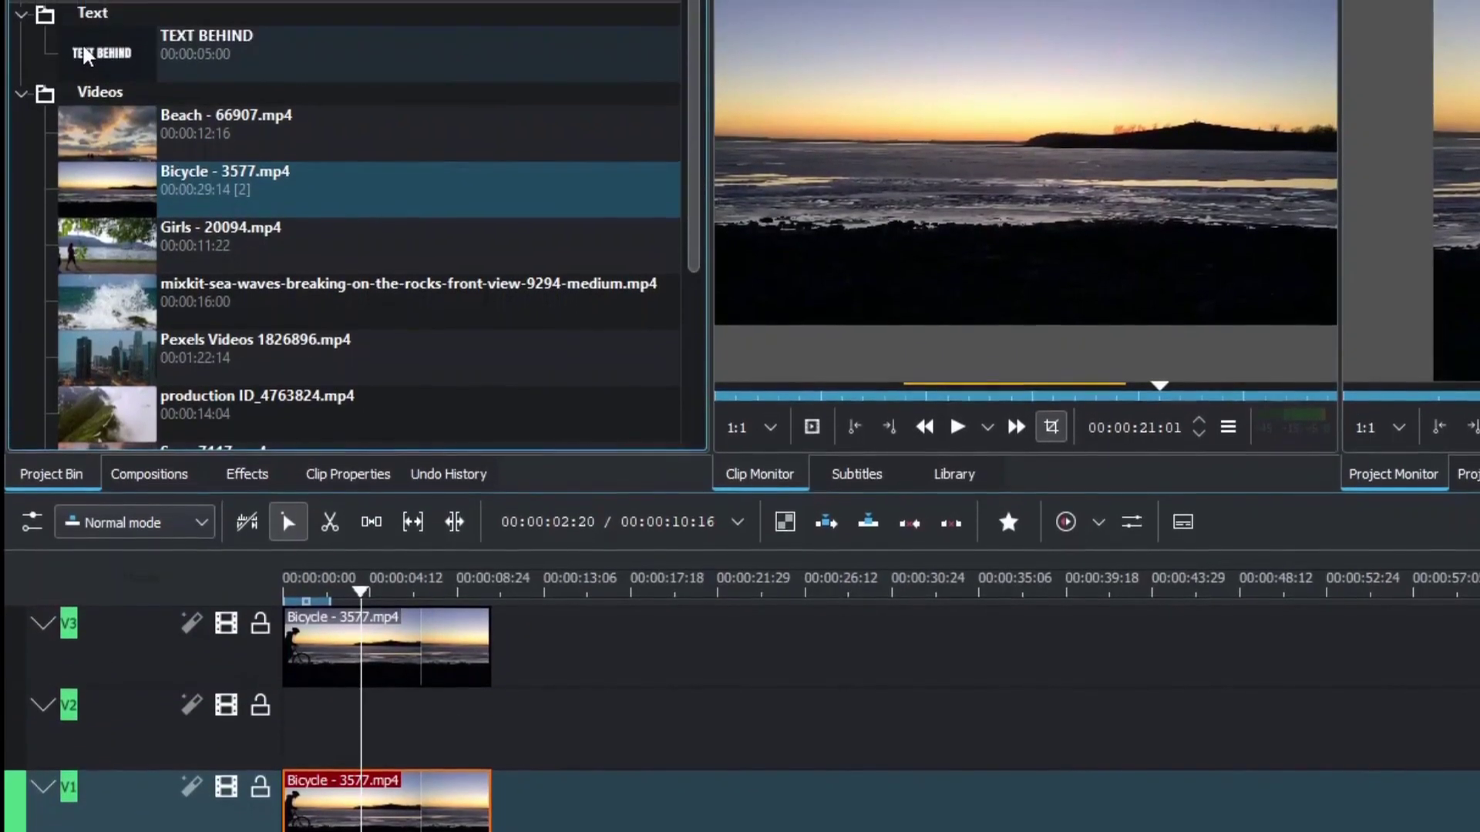
left_click(87, 57)
left_click_drag(87, 58, 485, 712)
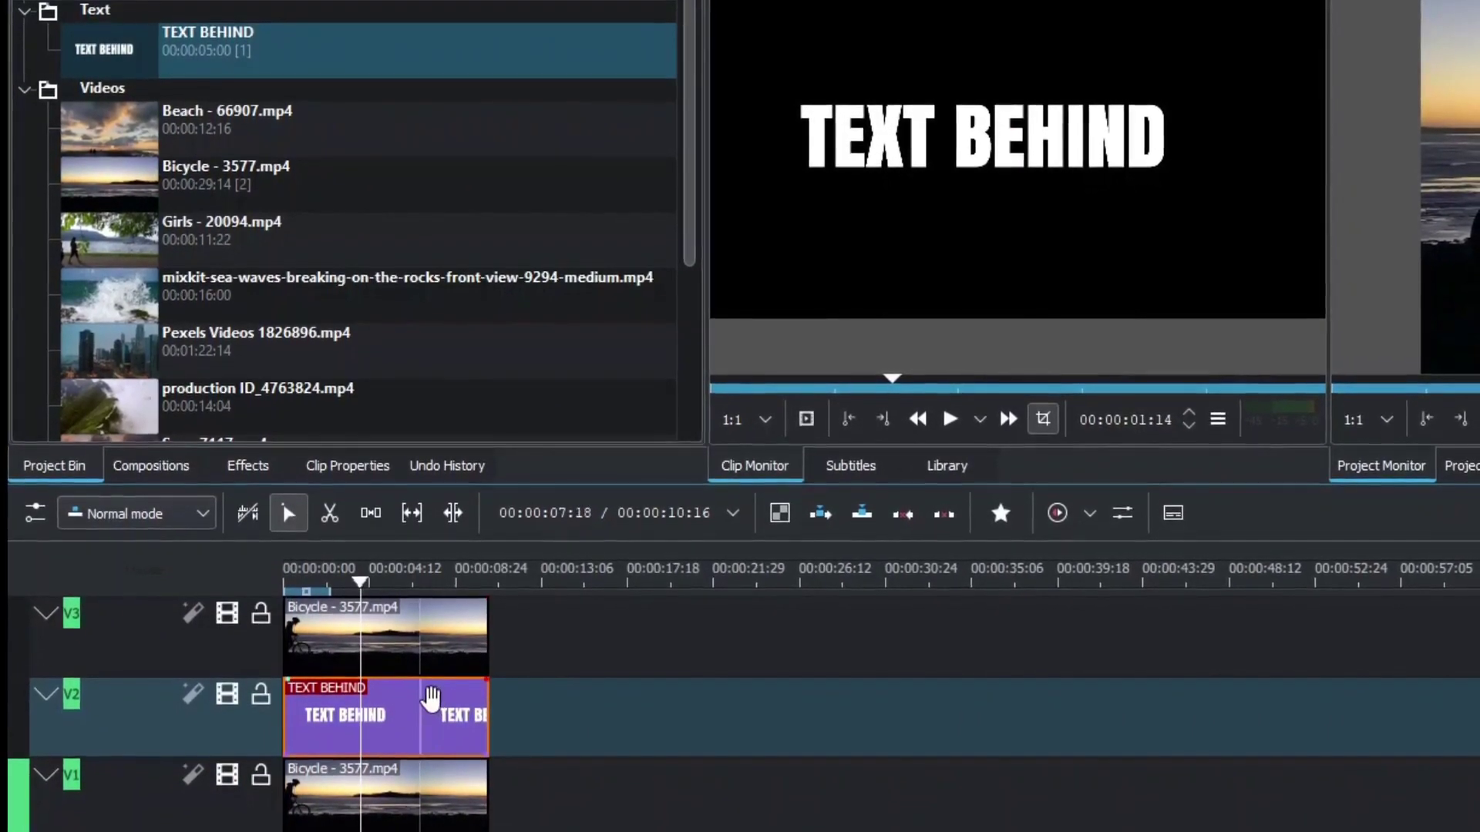
left_click(419, 648)
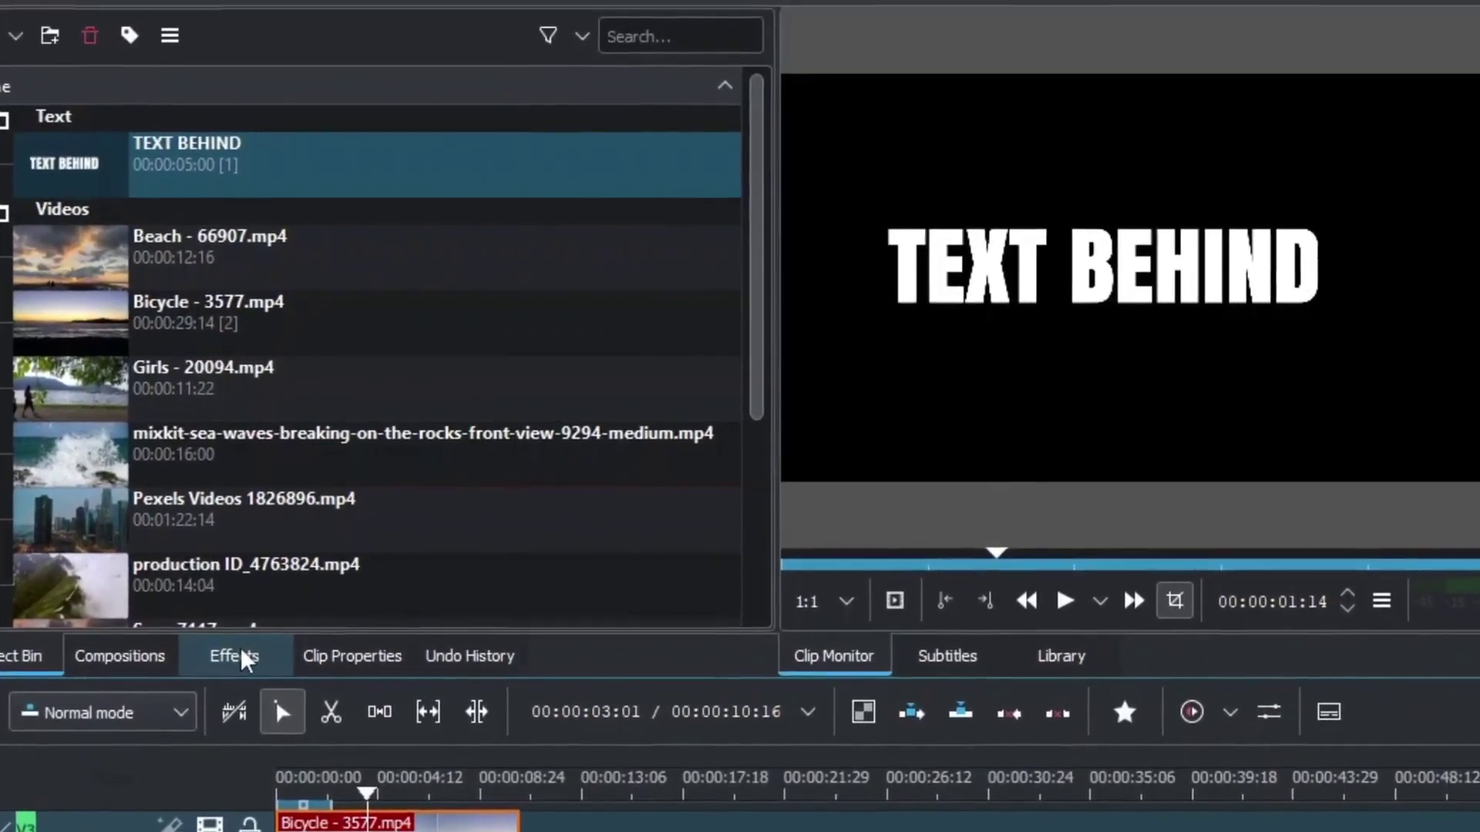
Apply the Lumakey effect from Alpha, Mask and Keying to the Bicycle clip on V3
left_click(246, 469)
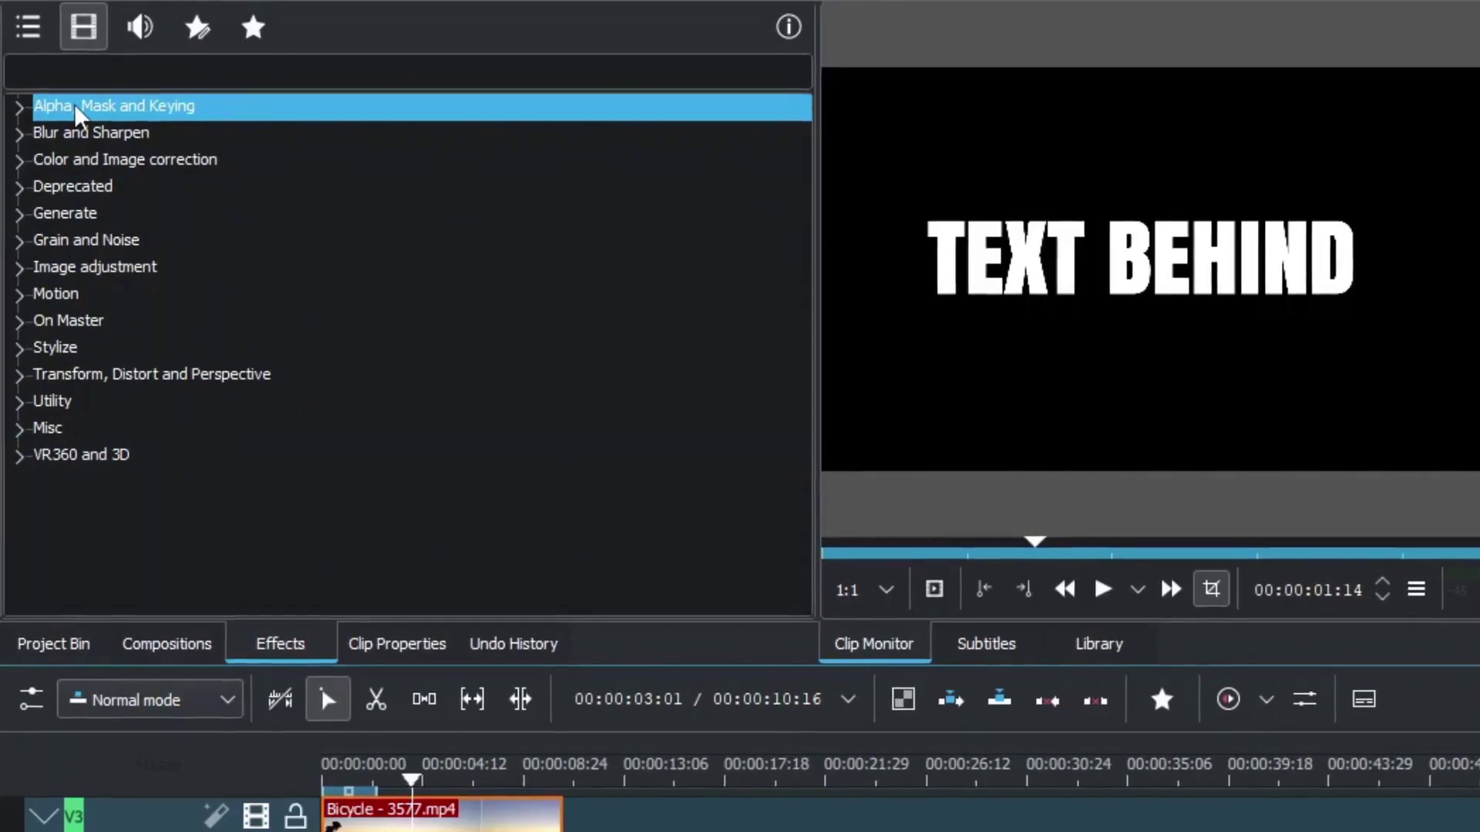
left_click(39, 41)
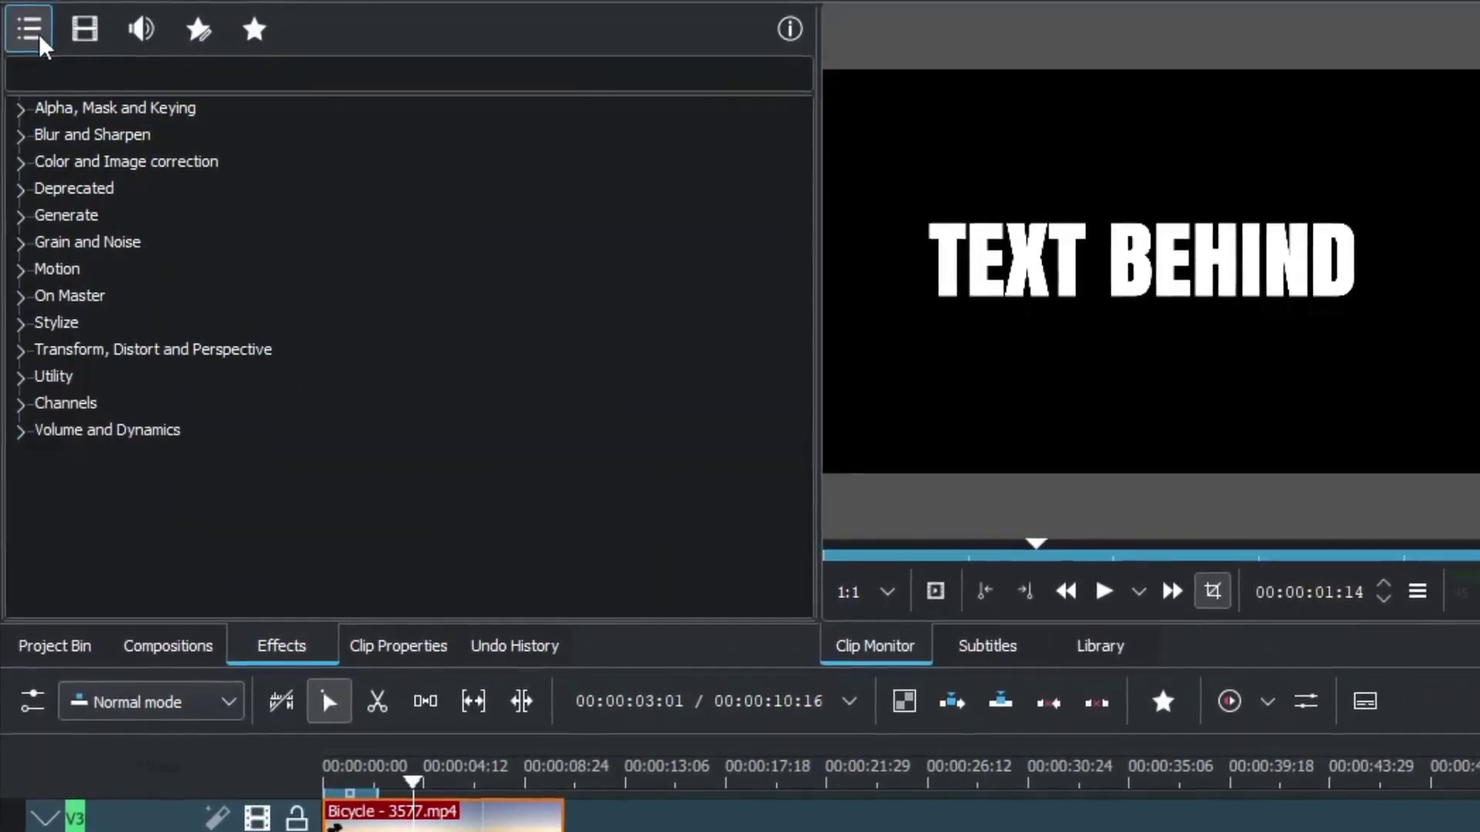
double_click(61, 108)
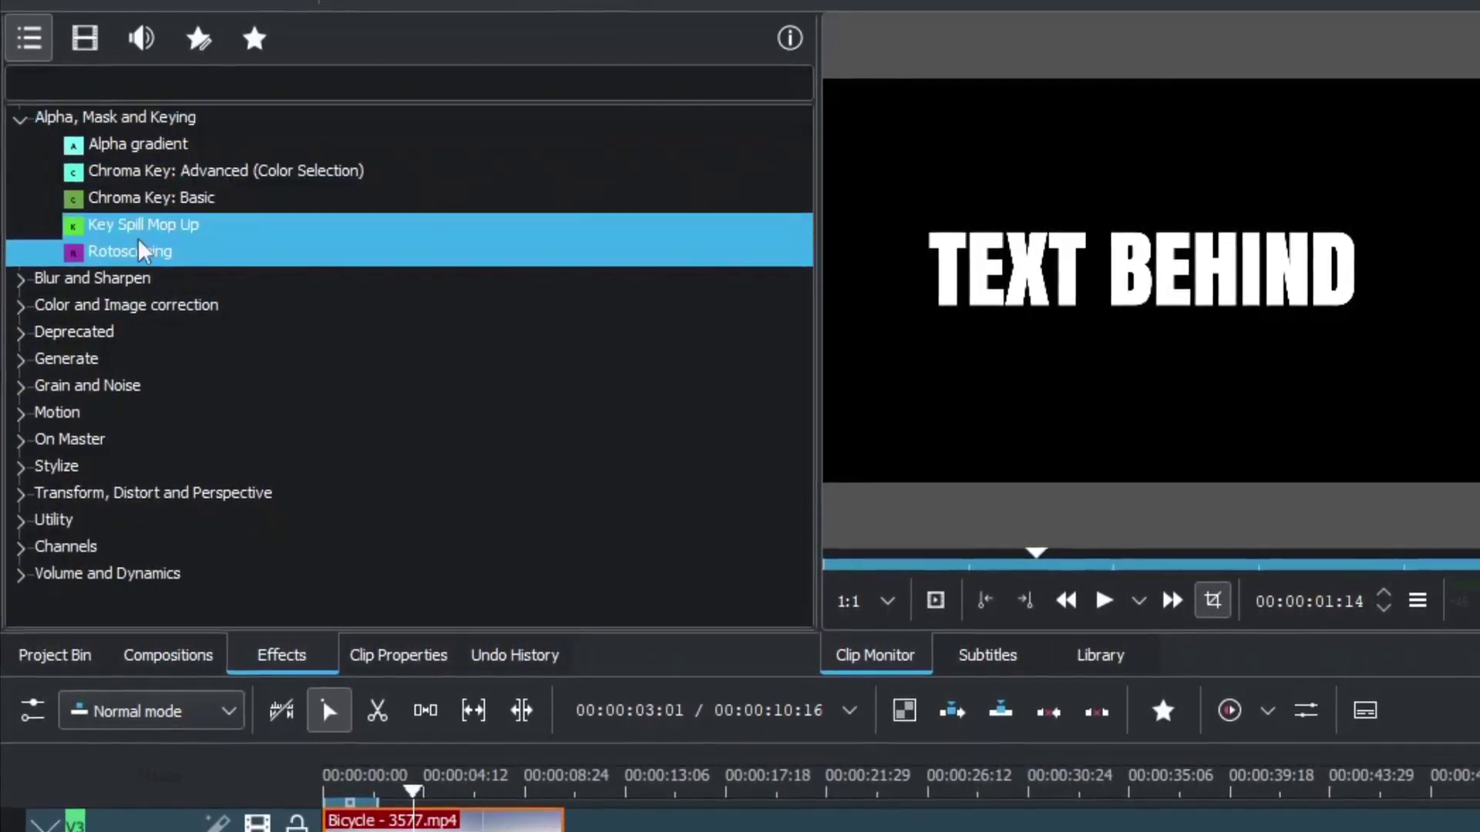
left_click(113, 85)
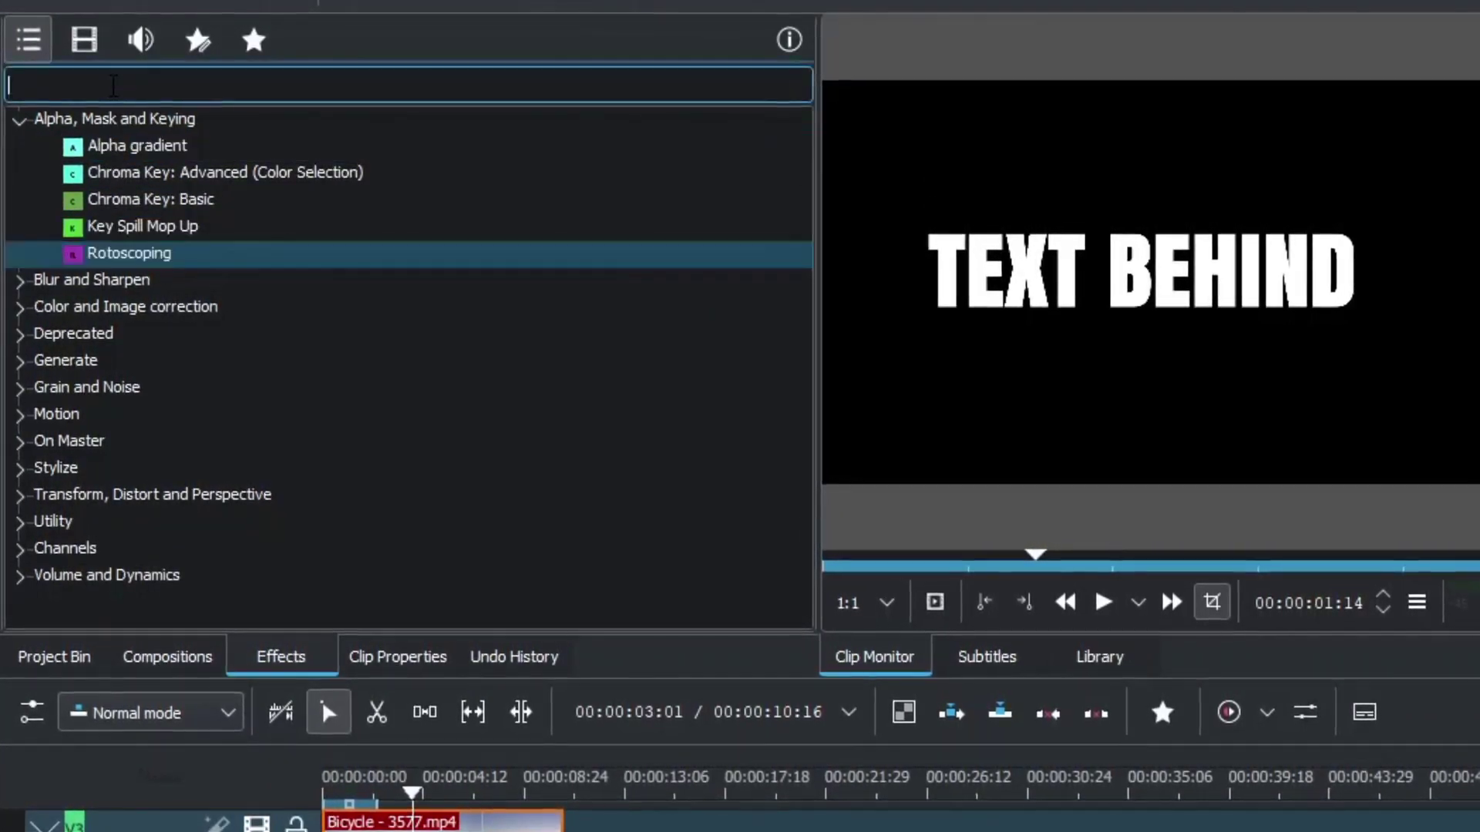
left_click(81, 45)
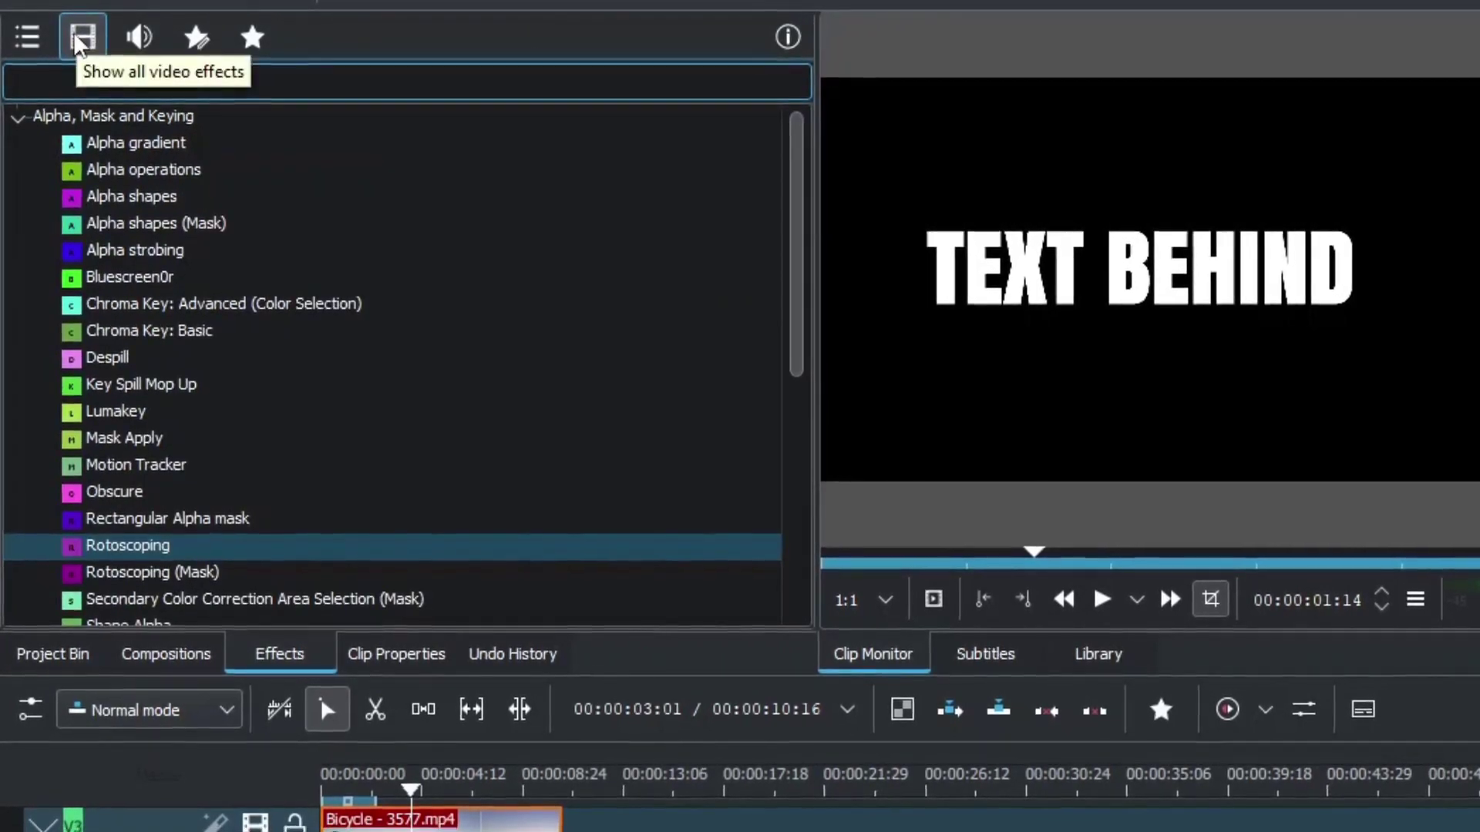
left_click(127, 412)
left_click_drag(125, 409, 470, 826)
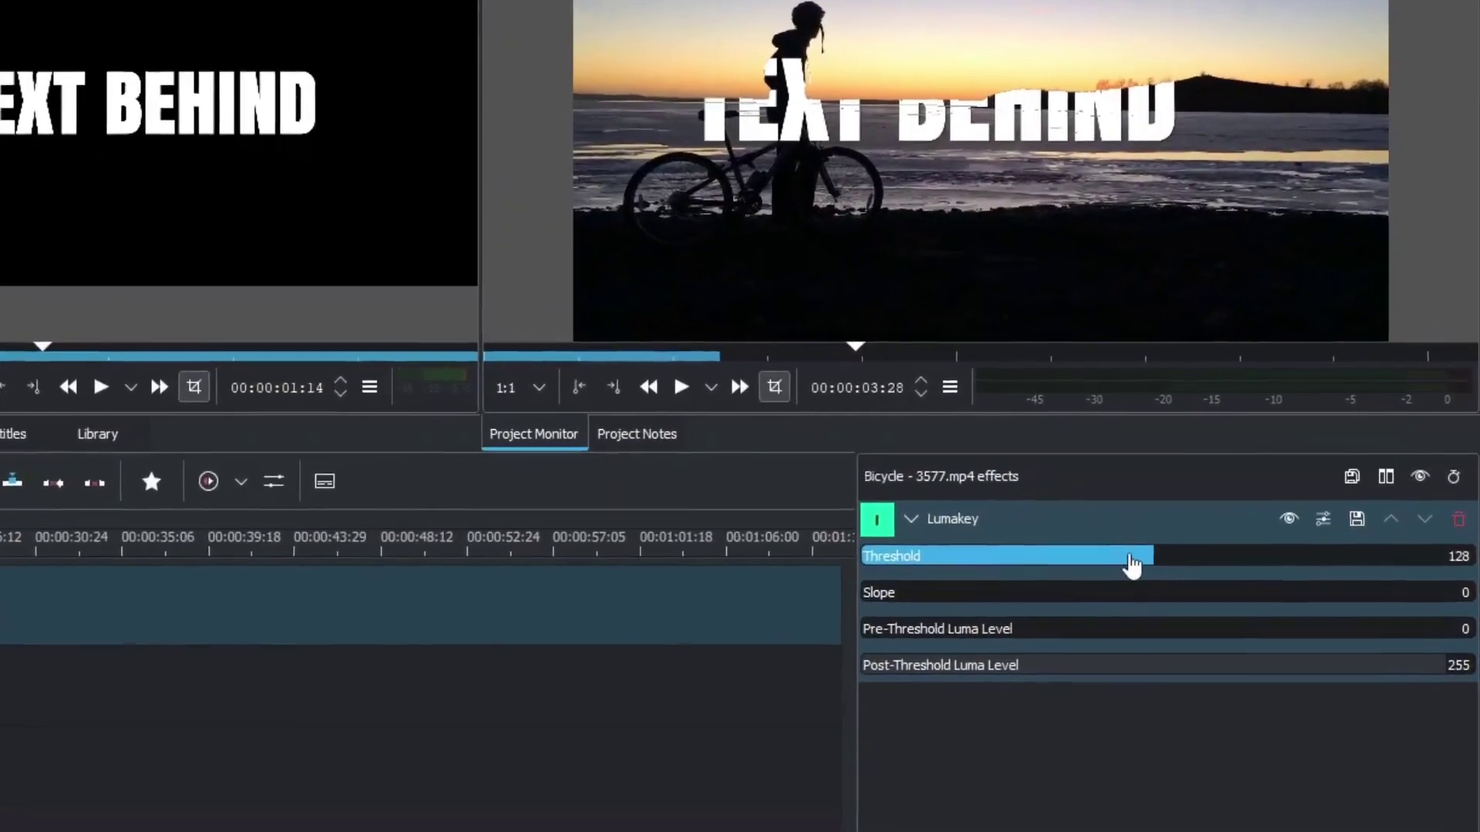
Drag the top clip's Lumakey Threshold from 128 down to 0
left_click_drag(1258, 505, 1051, 501)
left_click_drag(794, 555, 760, 561)
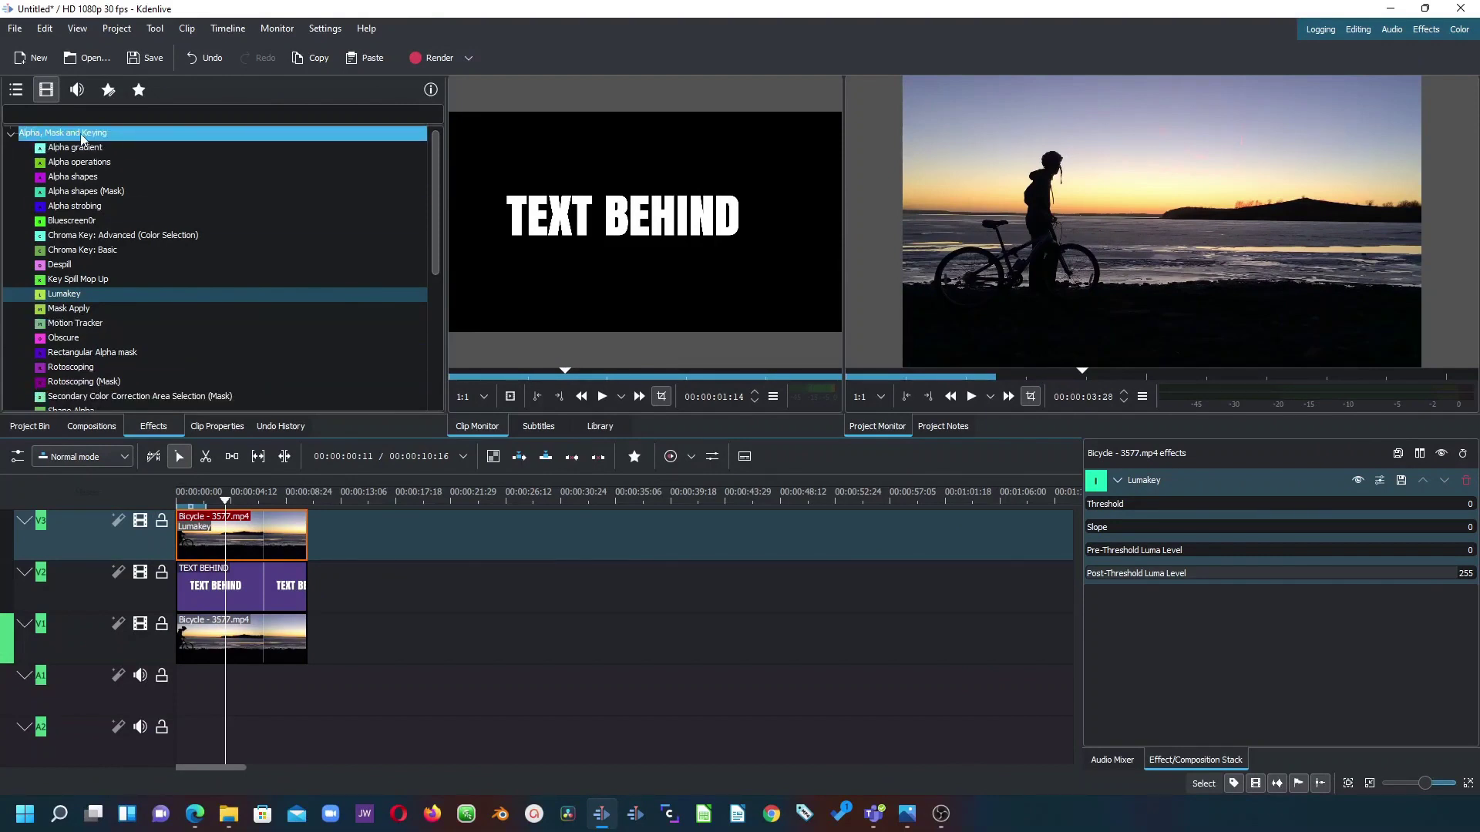
scroll(77, 324, "down", 1)
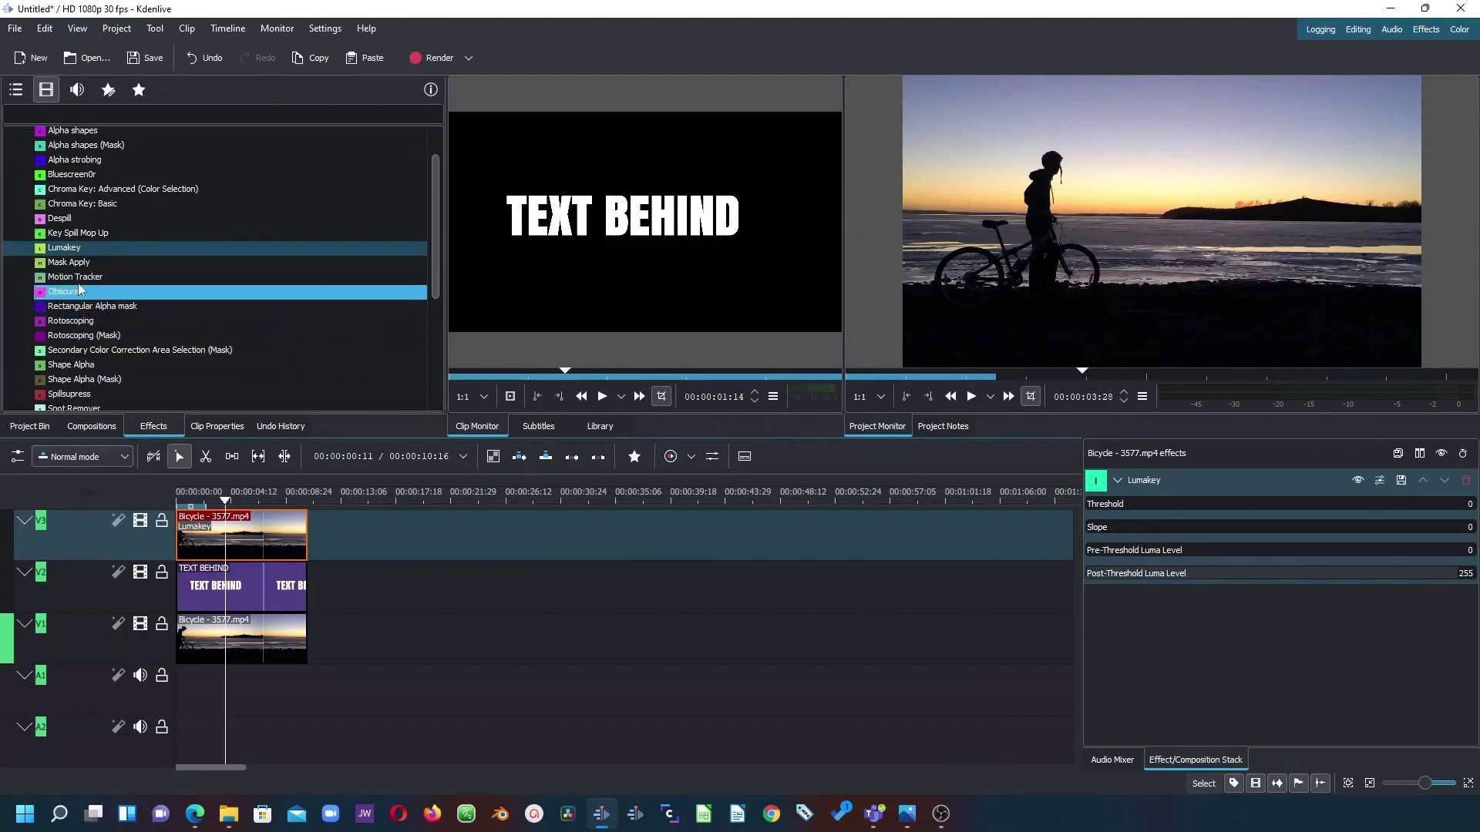
left_click(90, 353)
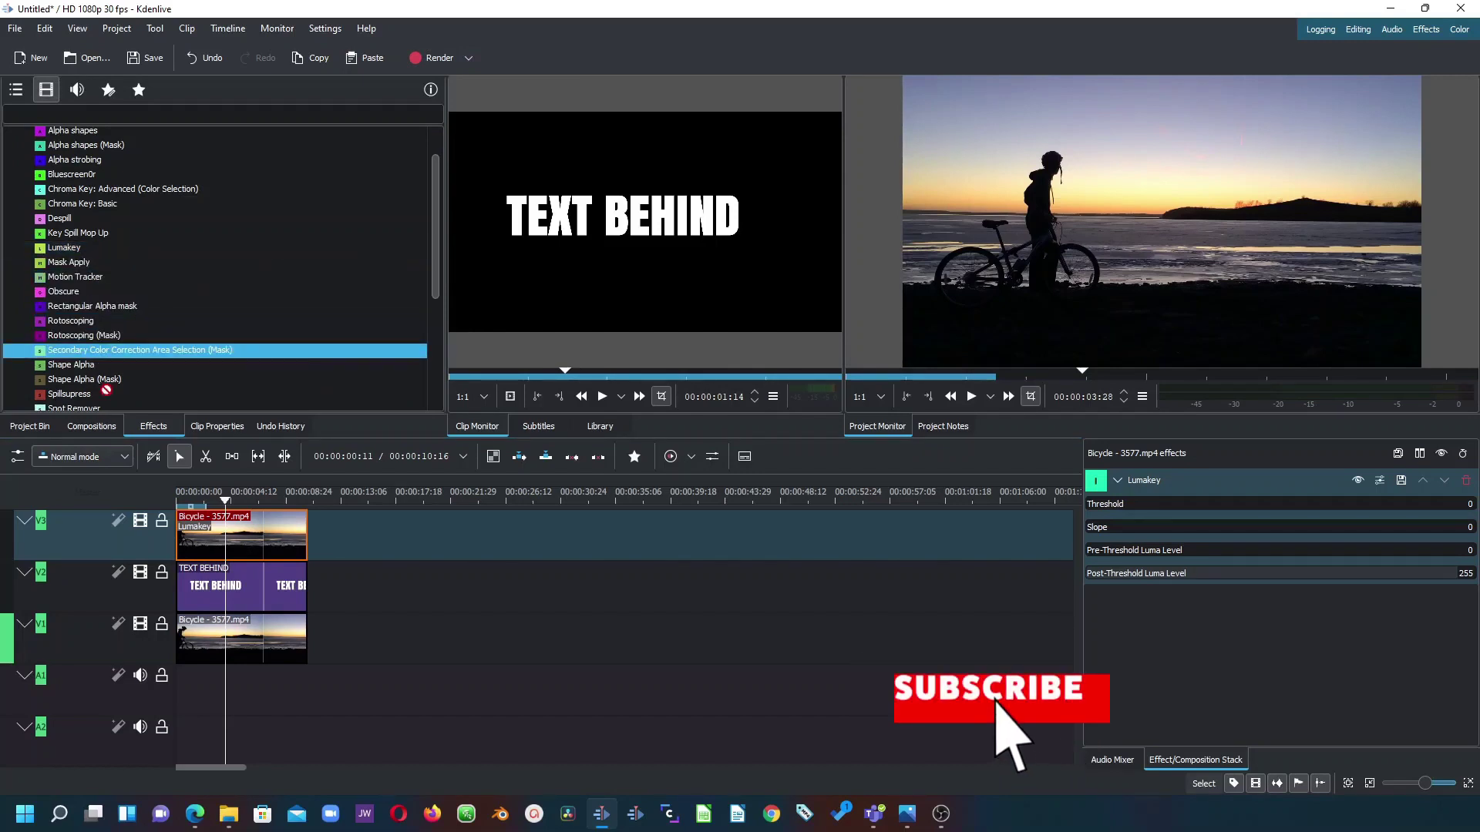
Add Secondary Color Correction Area Selection (Mask) to the V3 clip and sample the black silhouette
left_click_drag(210, 552, 215, 547)
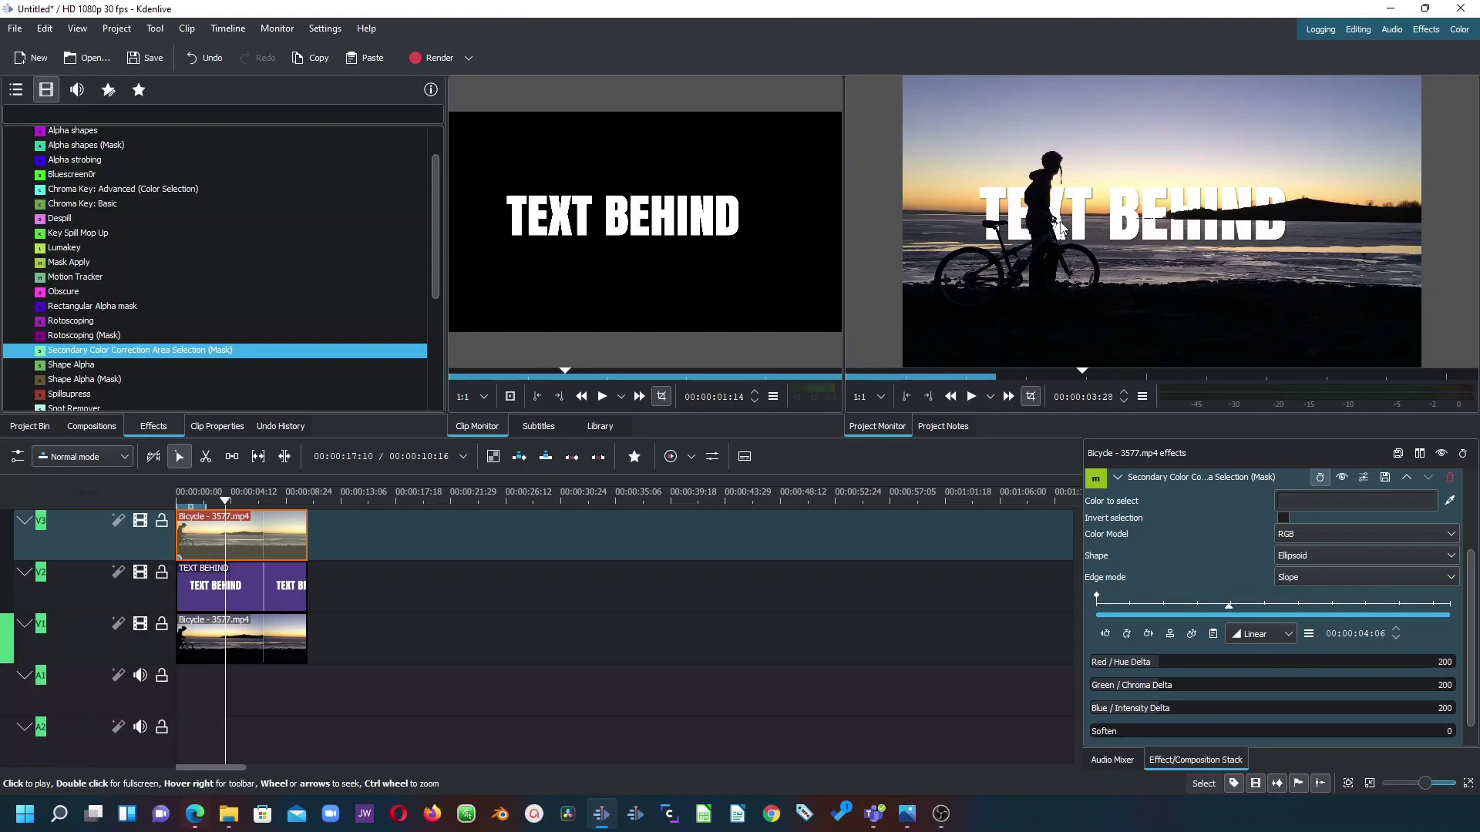
left_click(1448, 503)
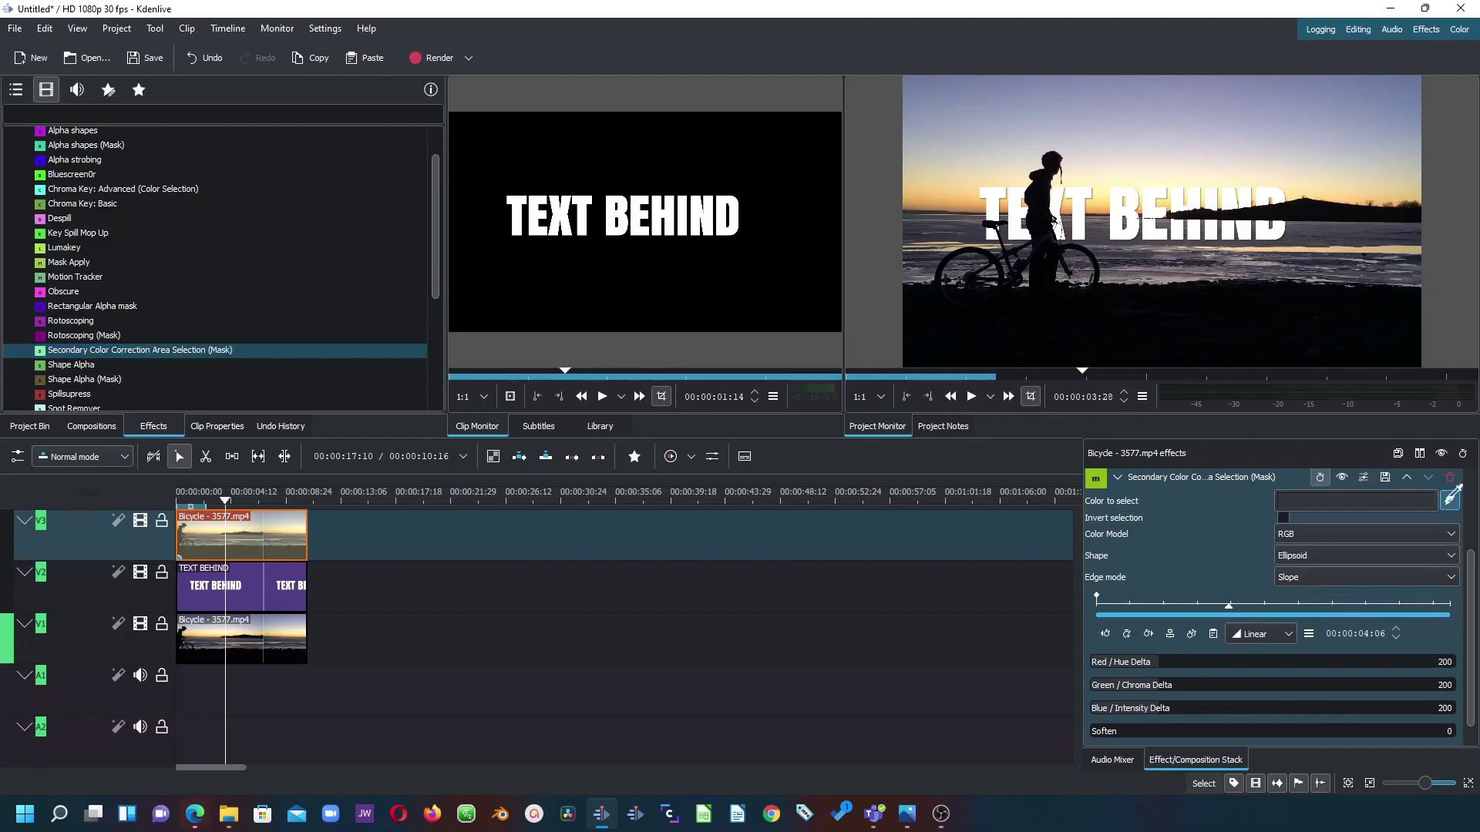
left_click(1078, 305)
left_click(1449, 502)
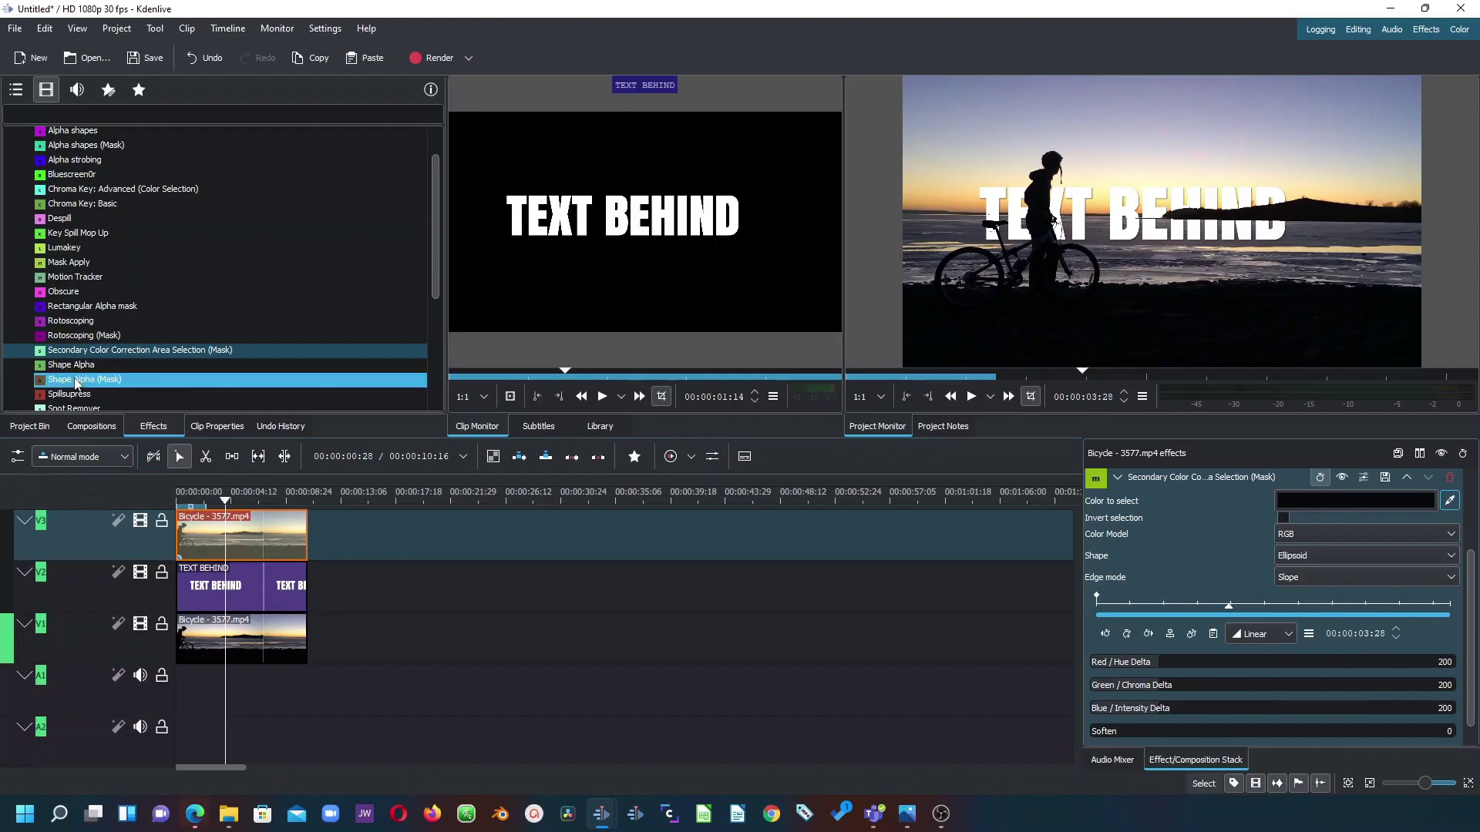
Apply the Transform effect to the TEXT BEHIND title clip
scroll(123, 313, "down", 5)
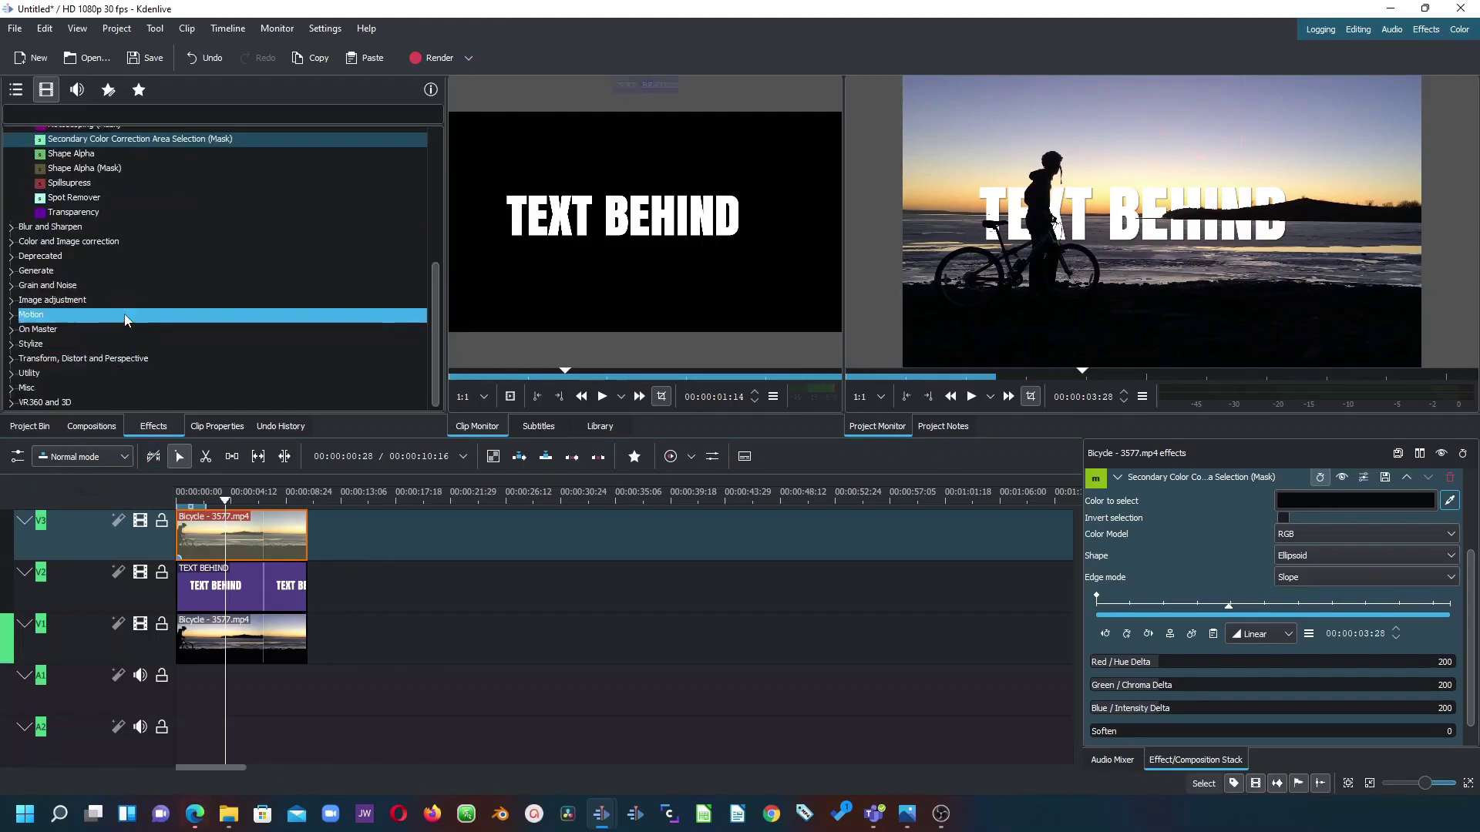
left_click(65, 360)
scroll(66, 367, "down", 2)
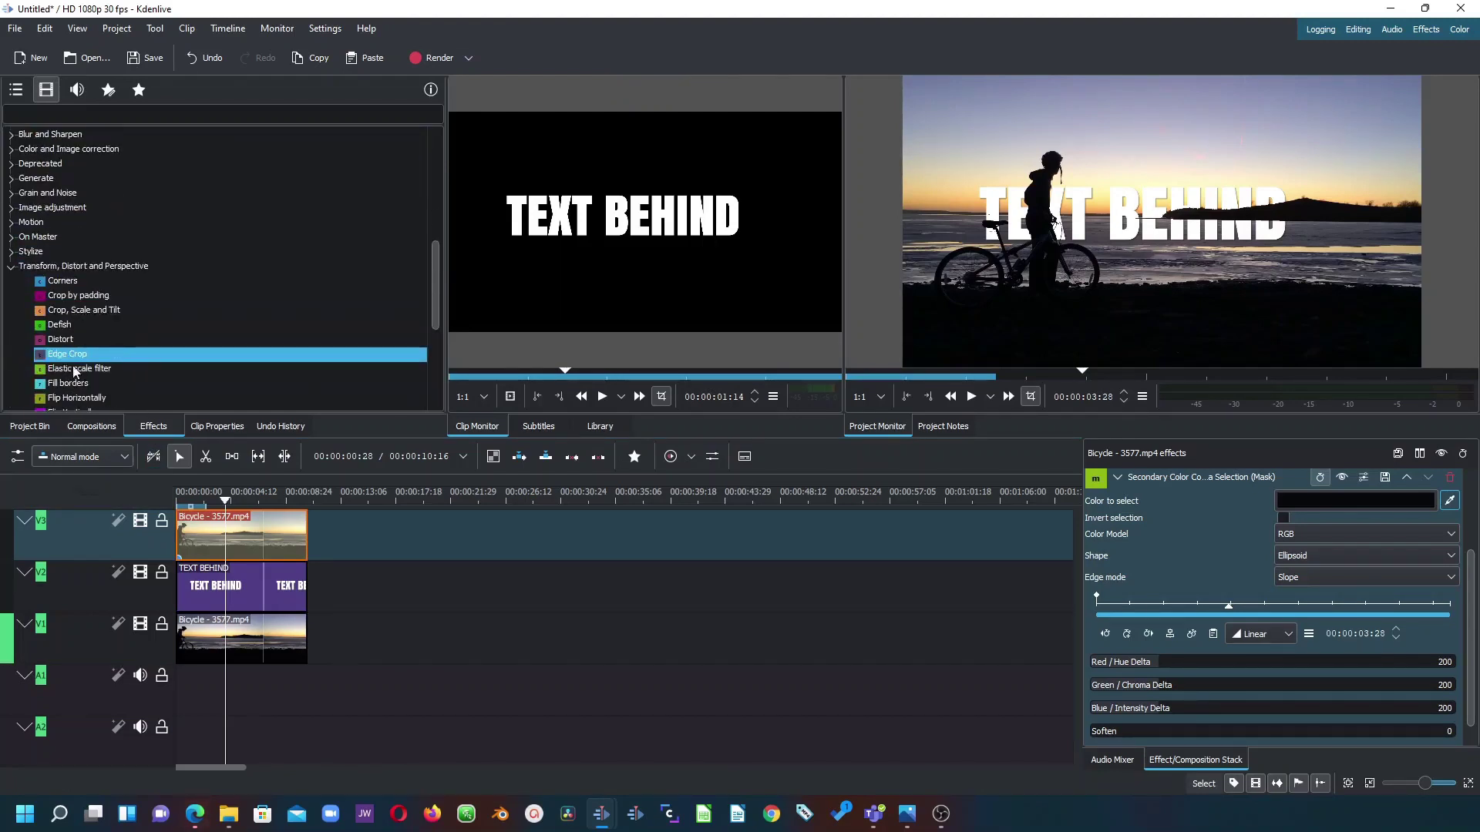
scroll(77, 375, "down", 3)
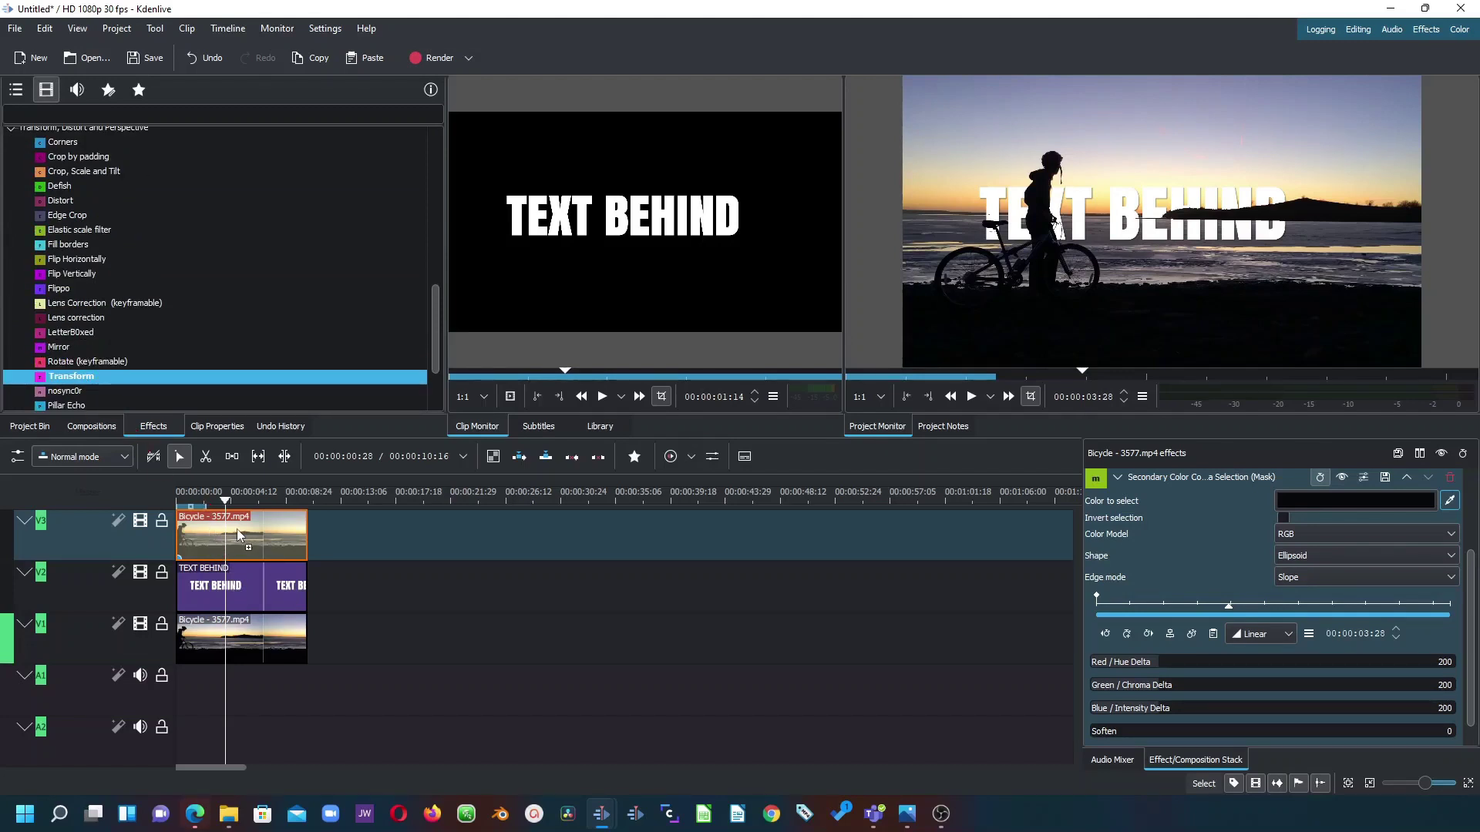
left_click_drag(241, 585, 242, 585)
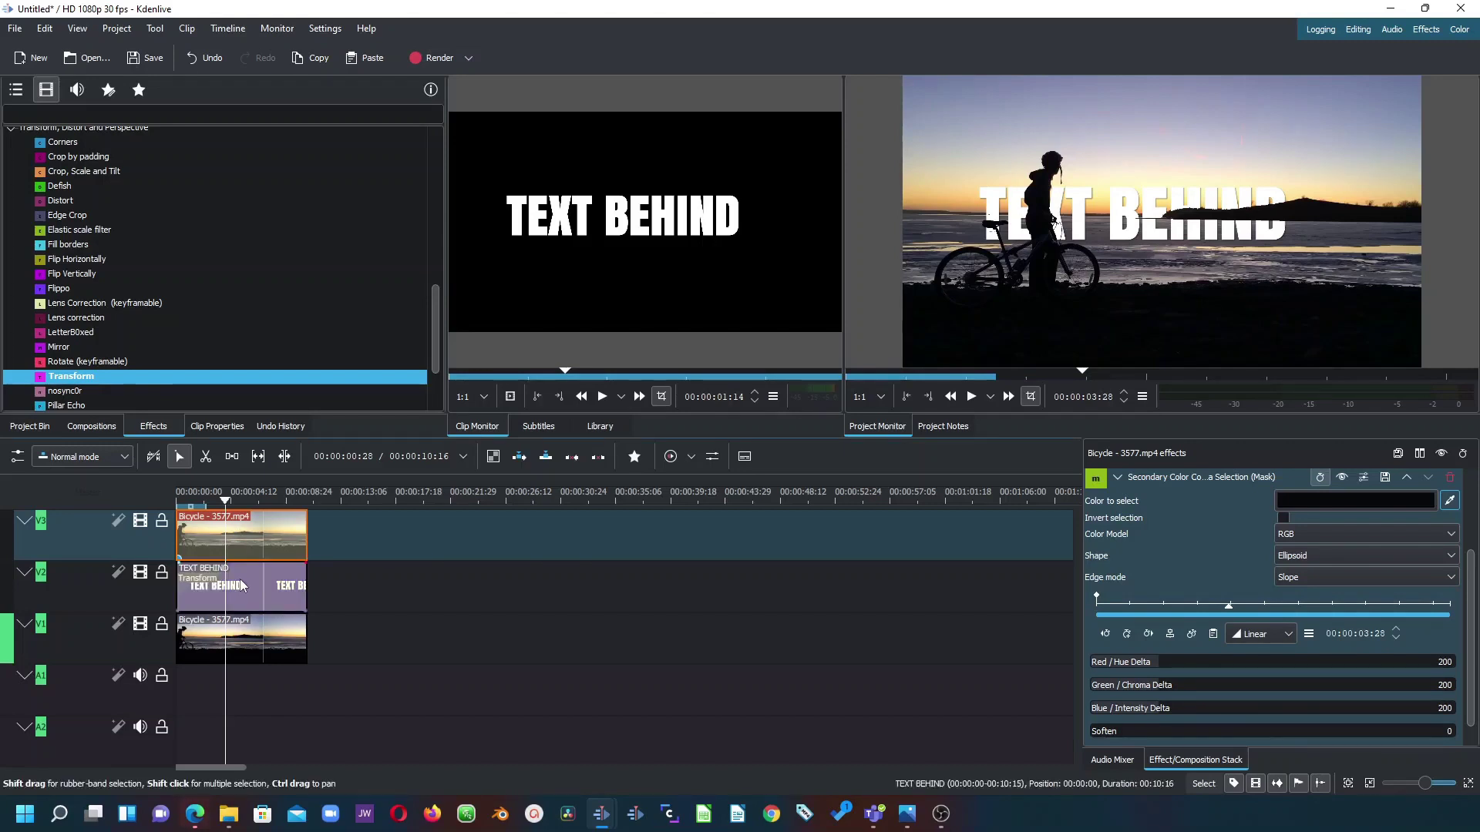
Move the title up to Y -112, then select the top Bicycle clip
left_click(241, 585)
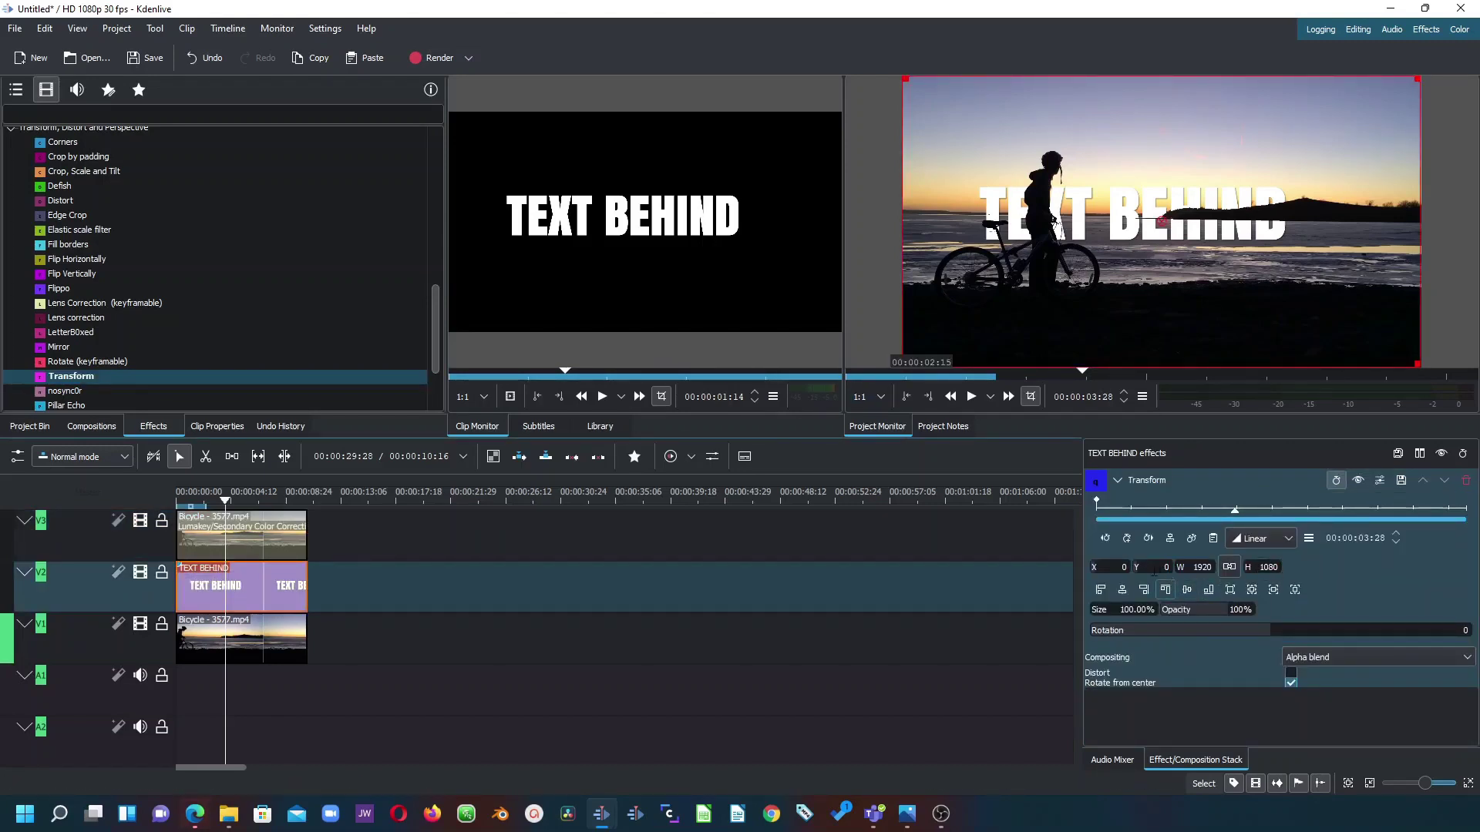
left_click_drag(1132, 576, 1021, 605)
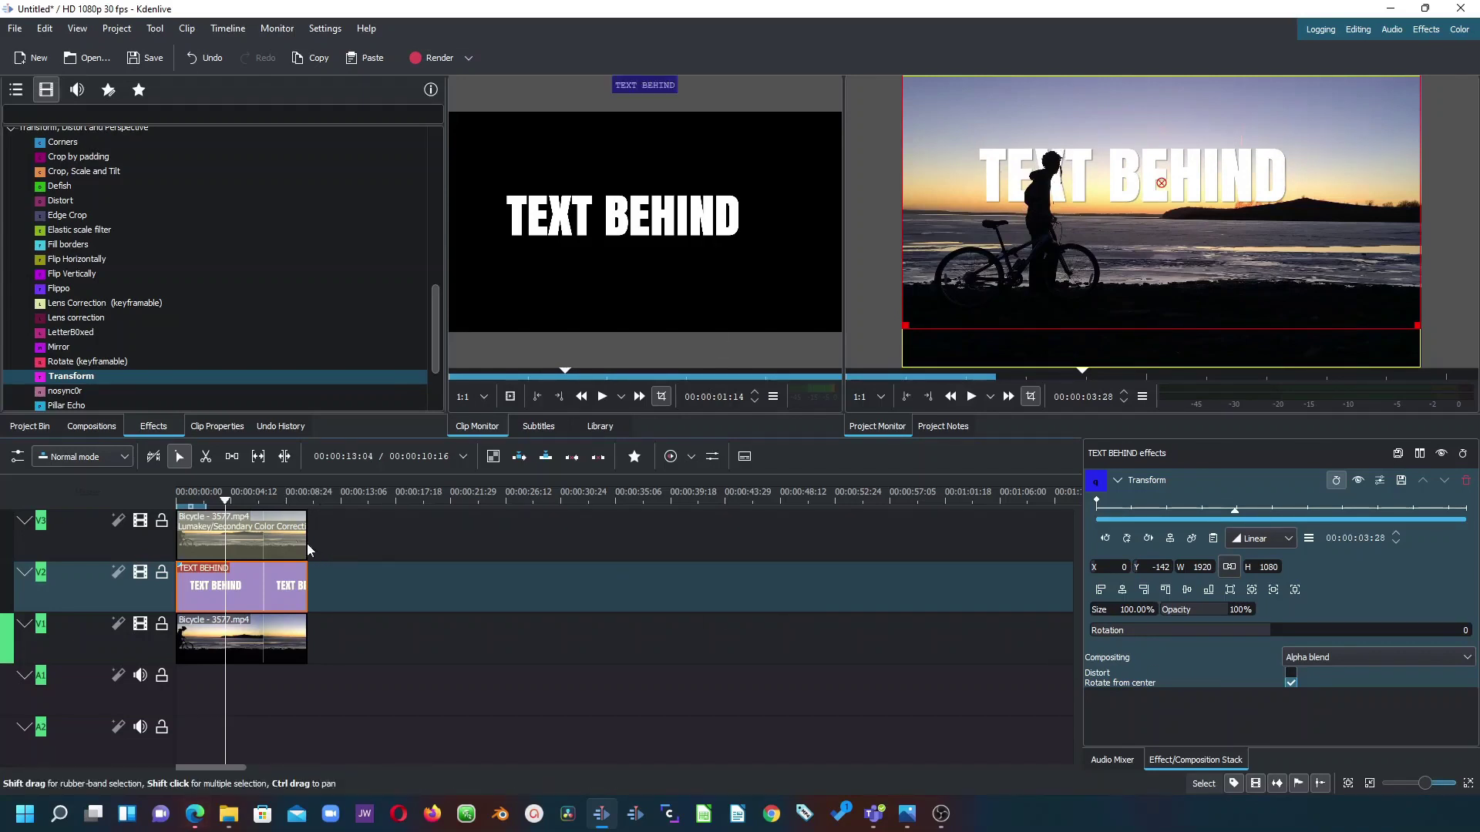
left_click(274, 534)
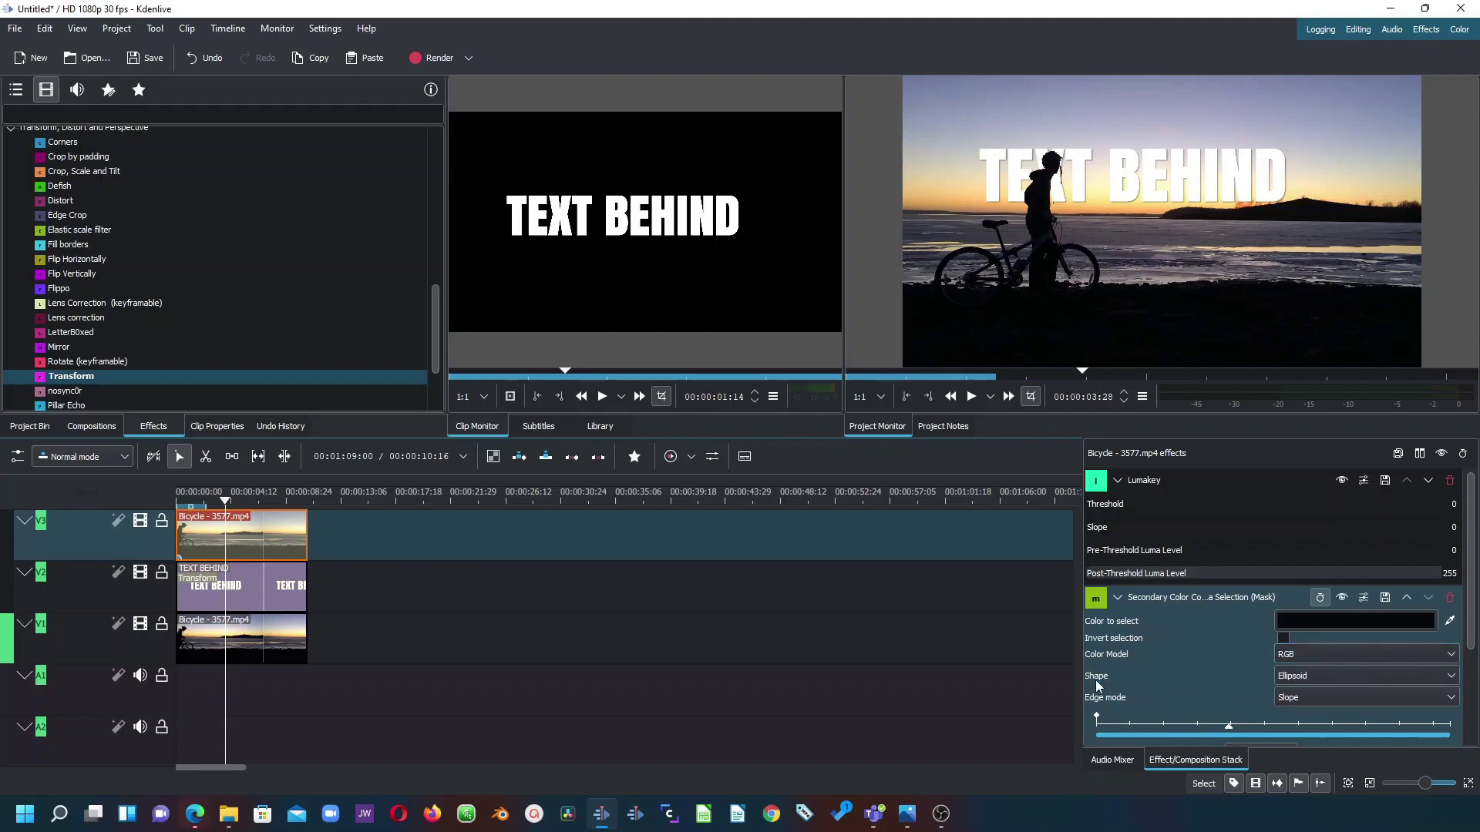
Set the colour-selection mask's Shape to Box and Edge mode to Hard
scroll(1116, 681, "down", 1)
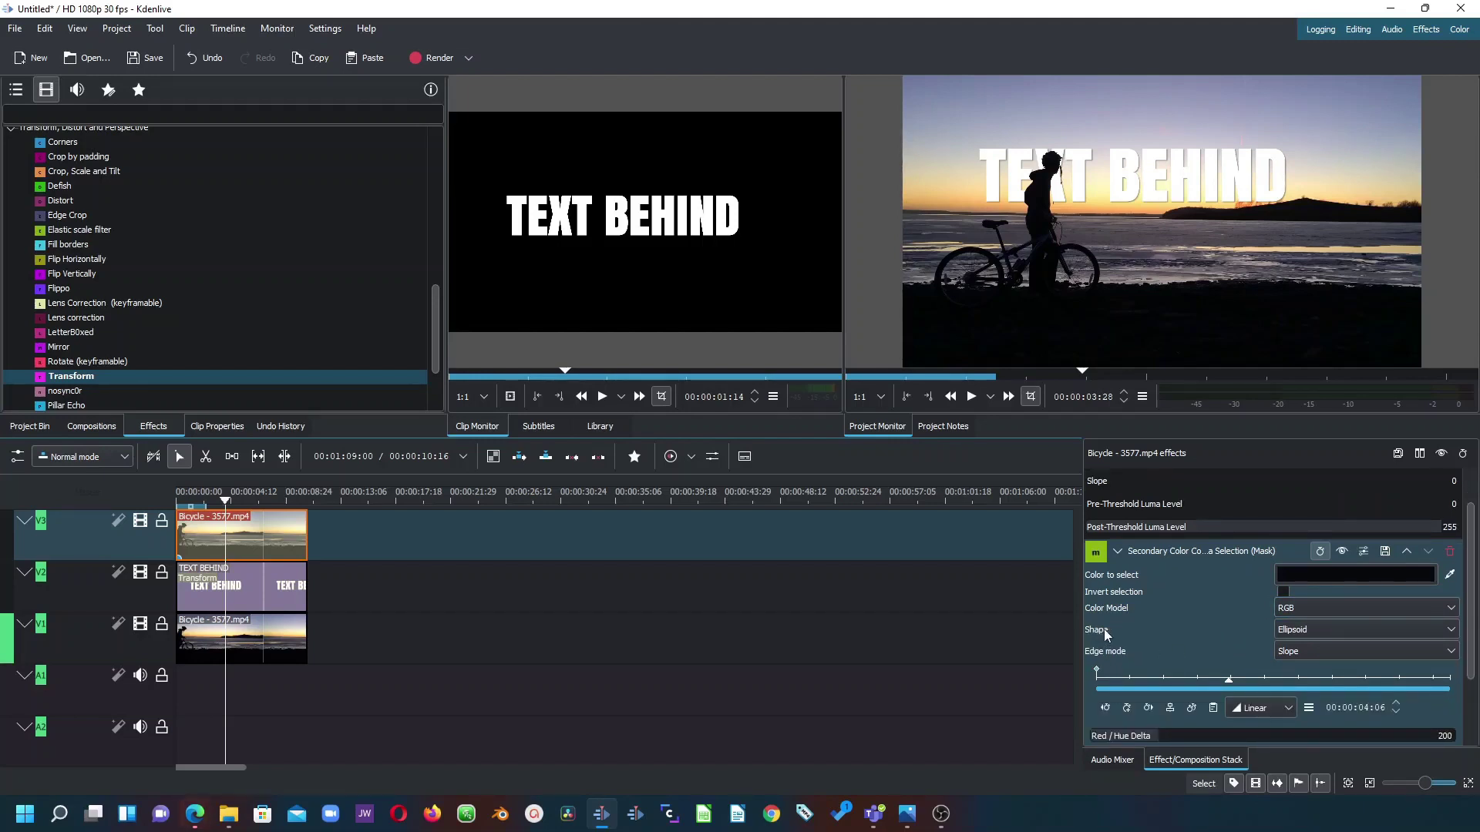
left_click(1304, 631)
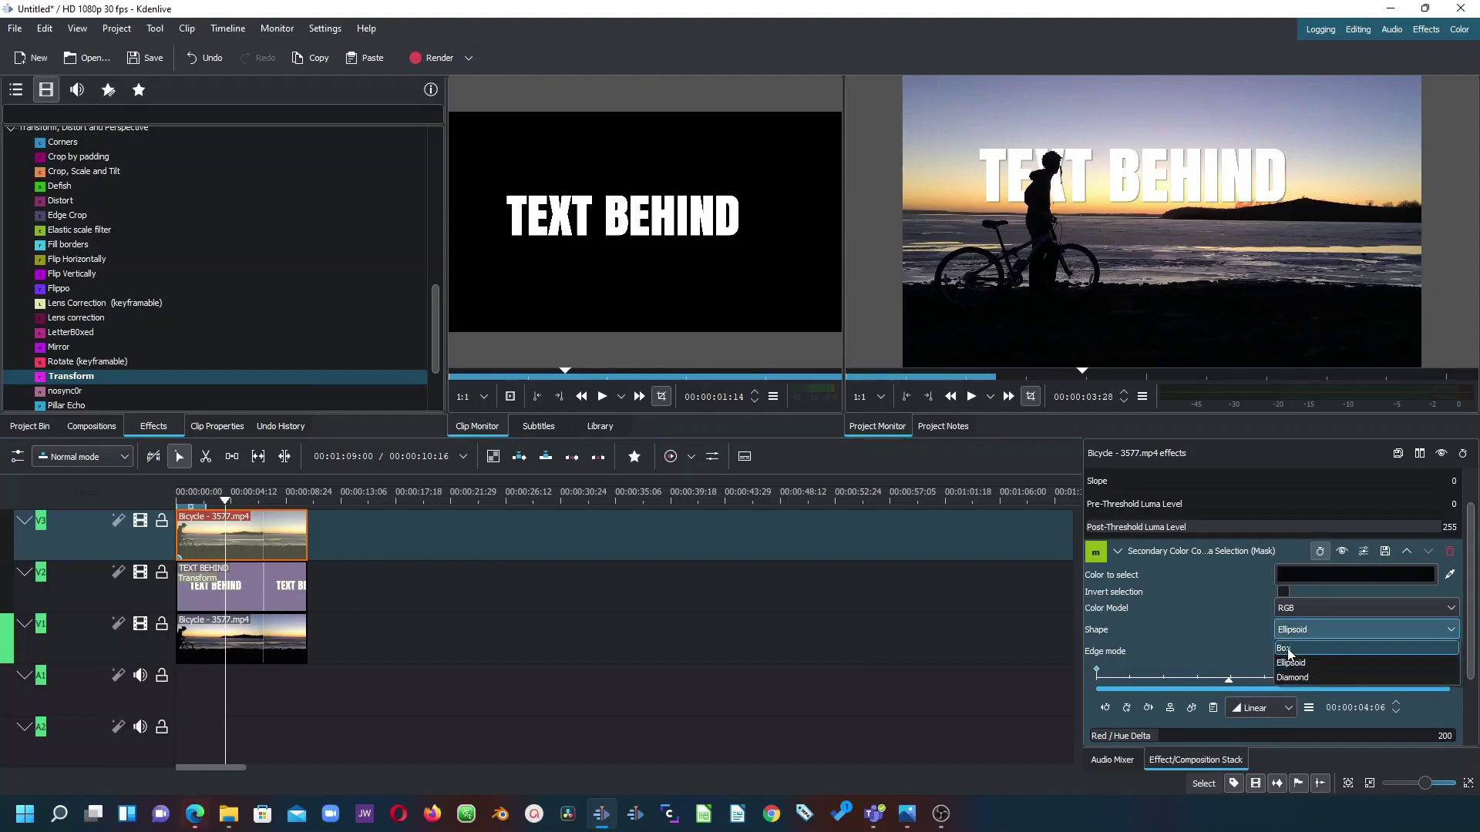
left_click(1289, 652)
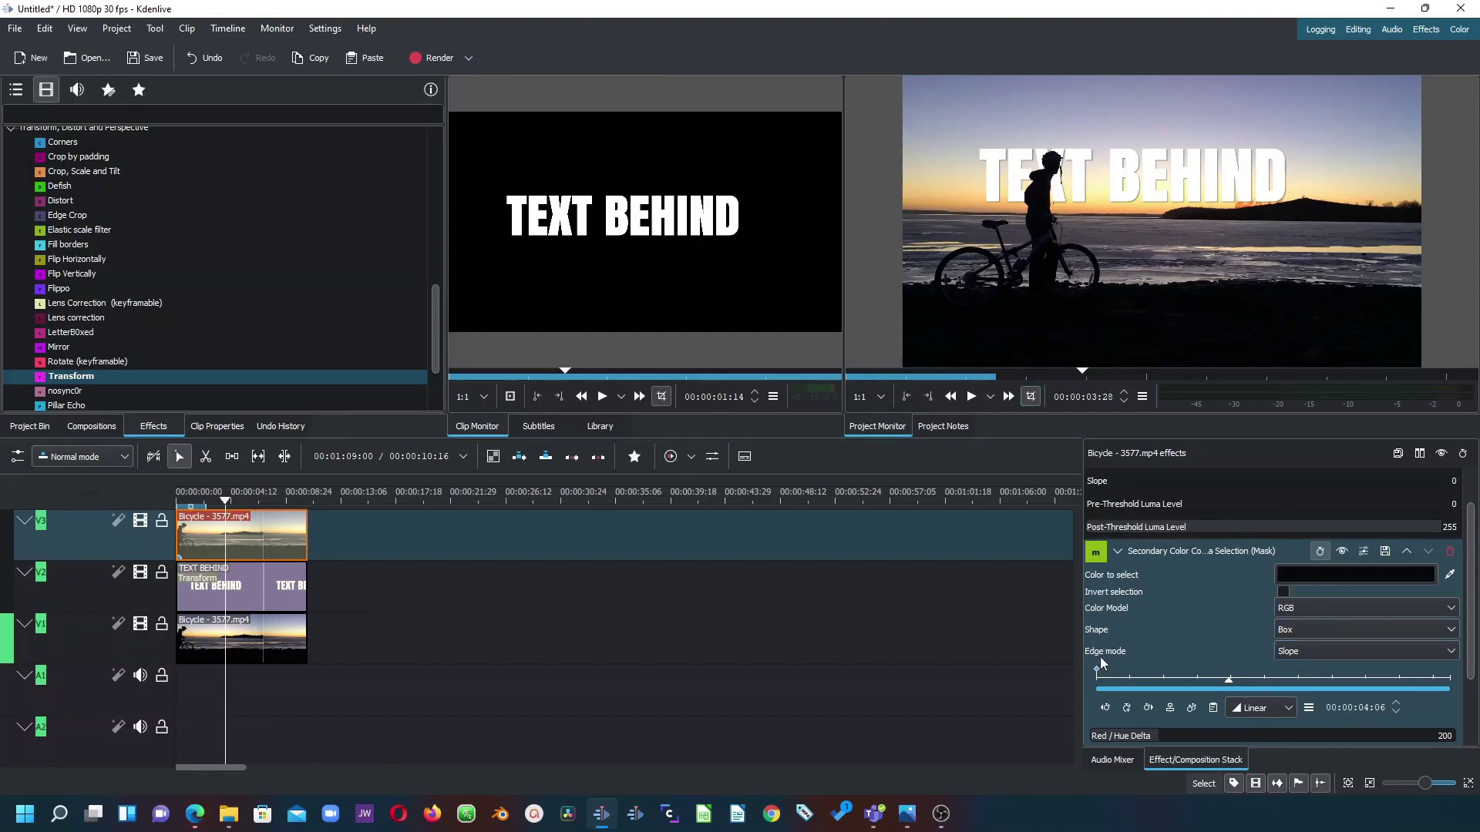
left_click(1279, 651)
left_click(1297, 670)
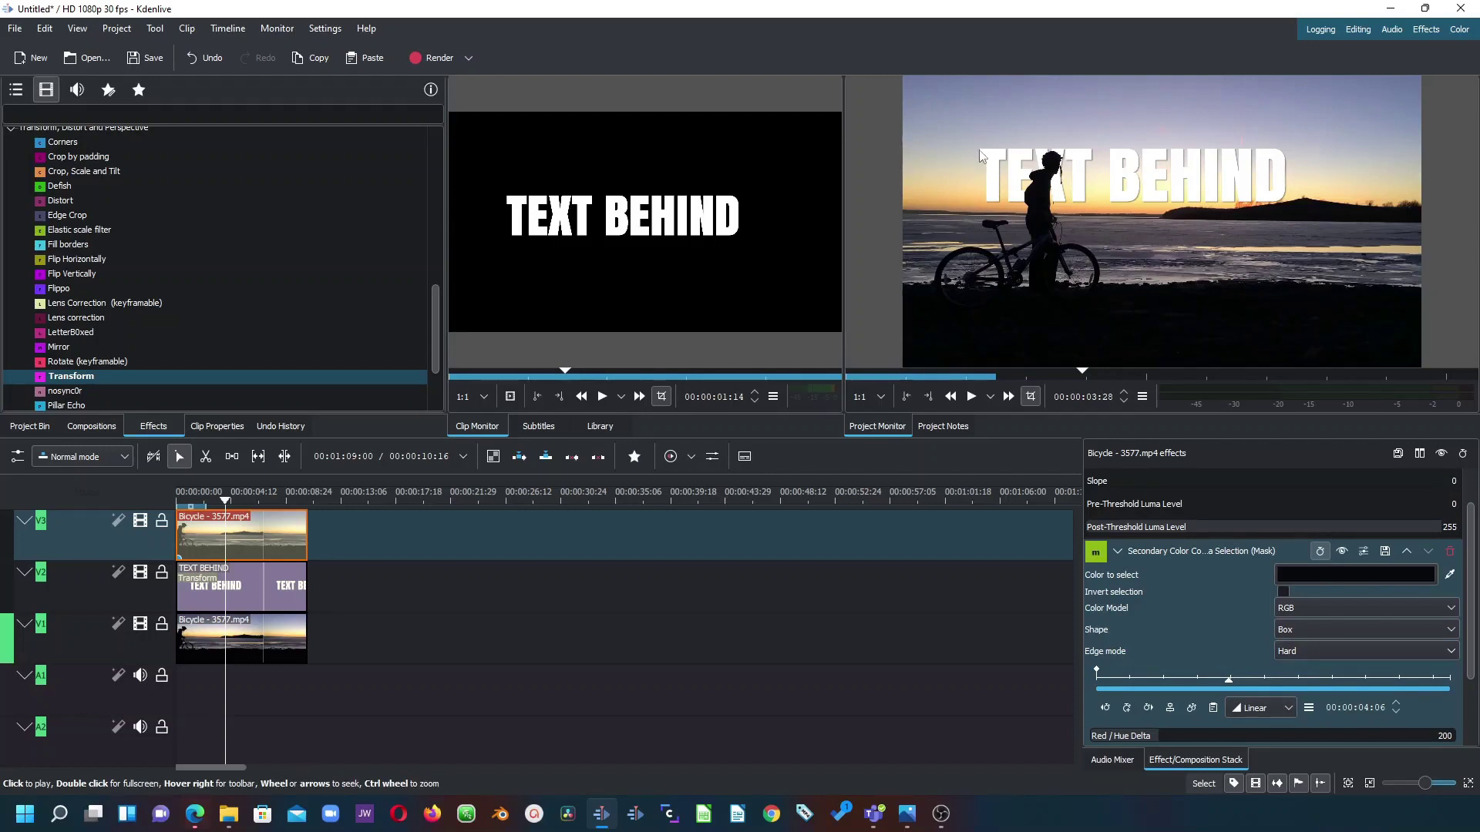
Deselect the Bicycle clip and begin box-selecting the first example's clips
scroll(1154, 524, "down", 2)
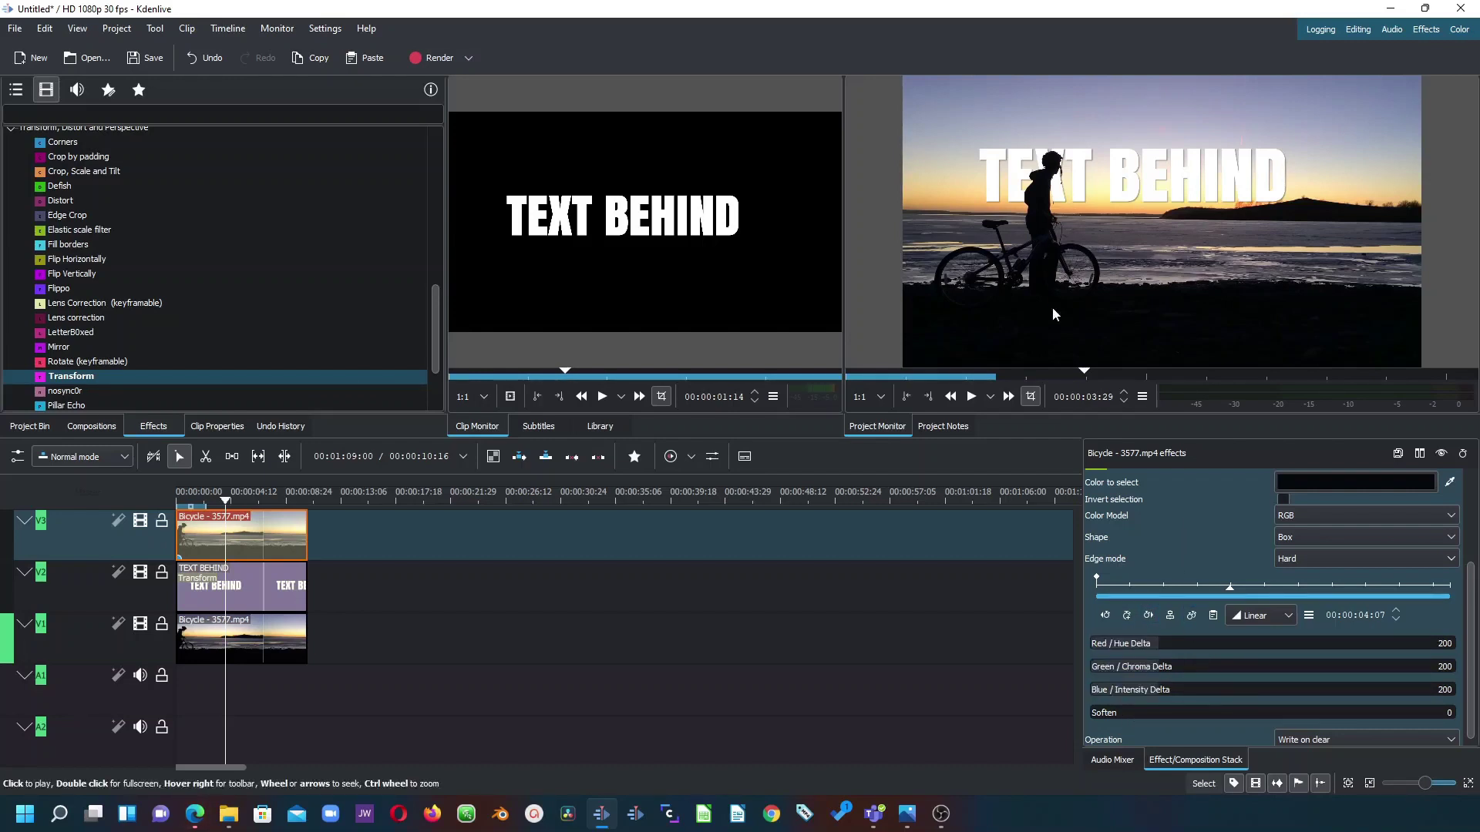
scroll(1221, 544, "up", 2)
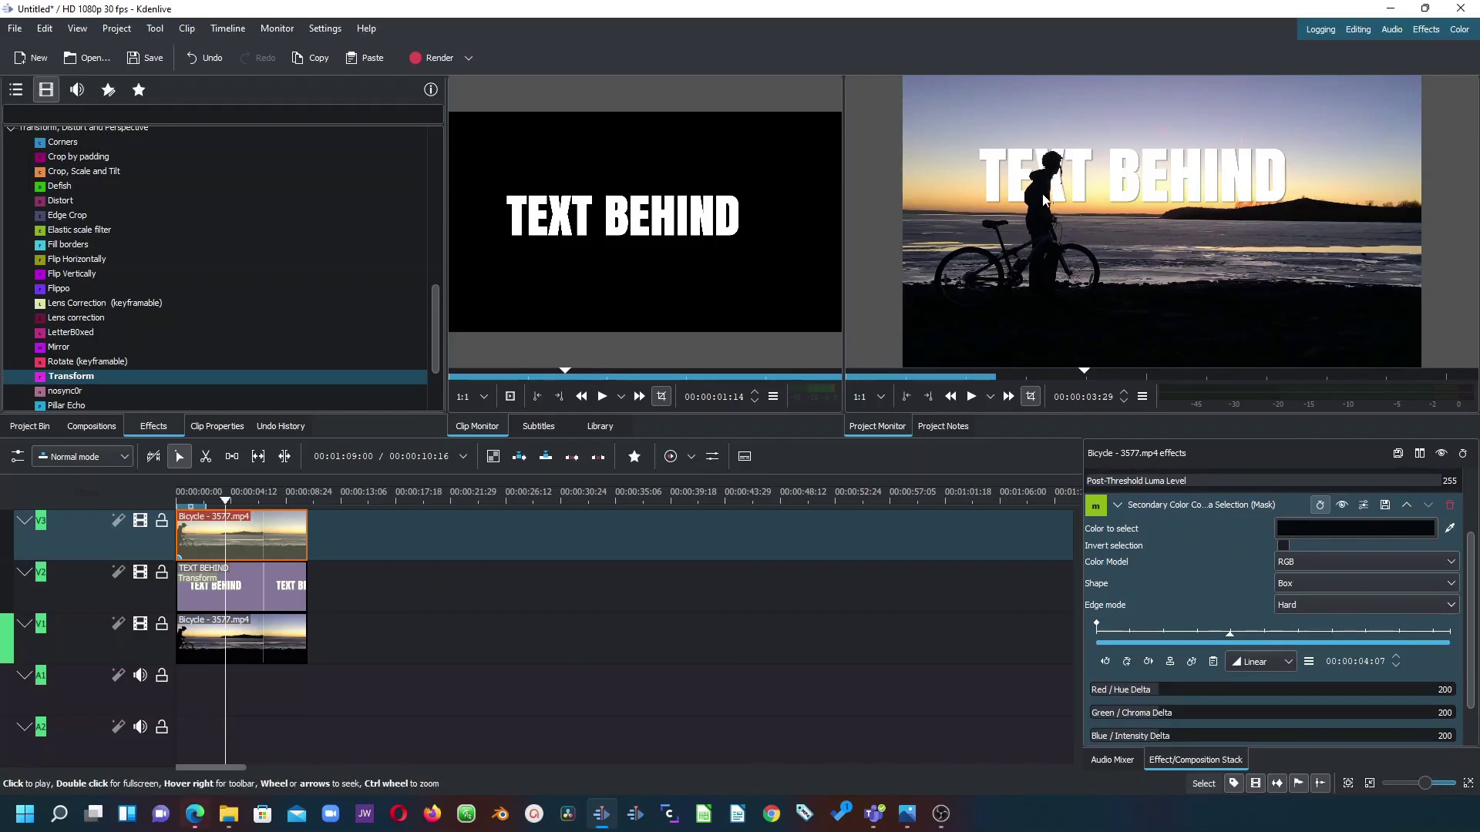
left_click(345, 529)
left_click_drag(325, 529, 260, 643)
Delete the first example's three clips and drag Girls - 20094.mp4 onto the timeline
left_click(331, 539)
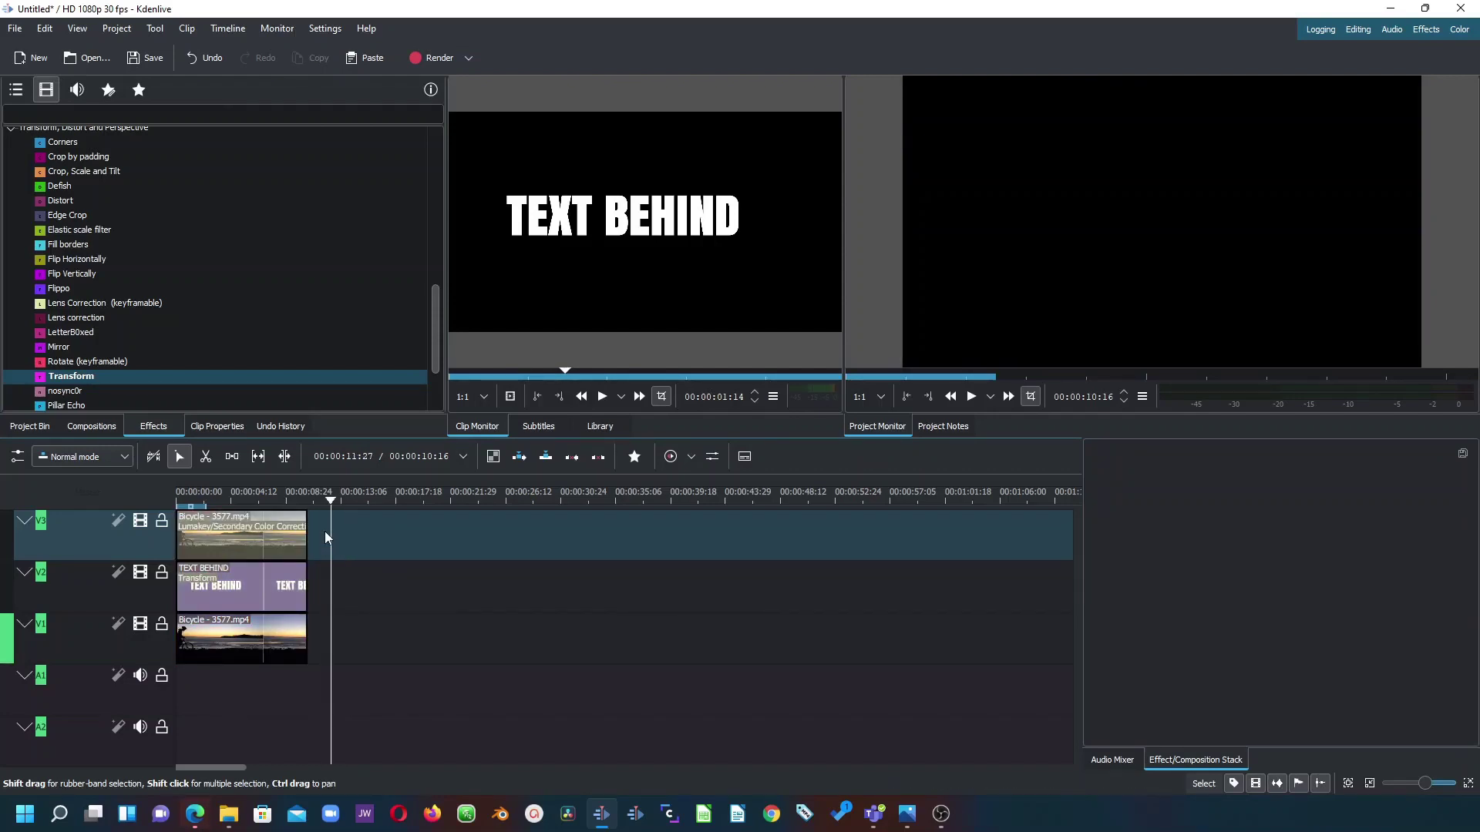
left_click_drag(325, 530, 197, 653)
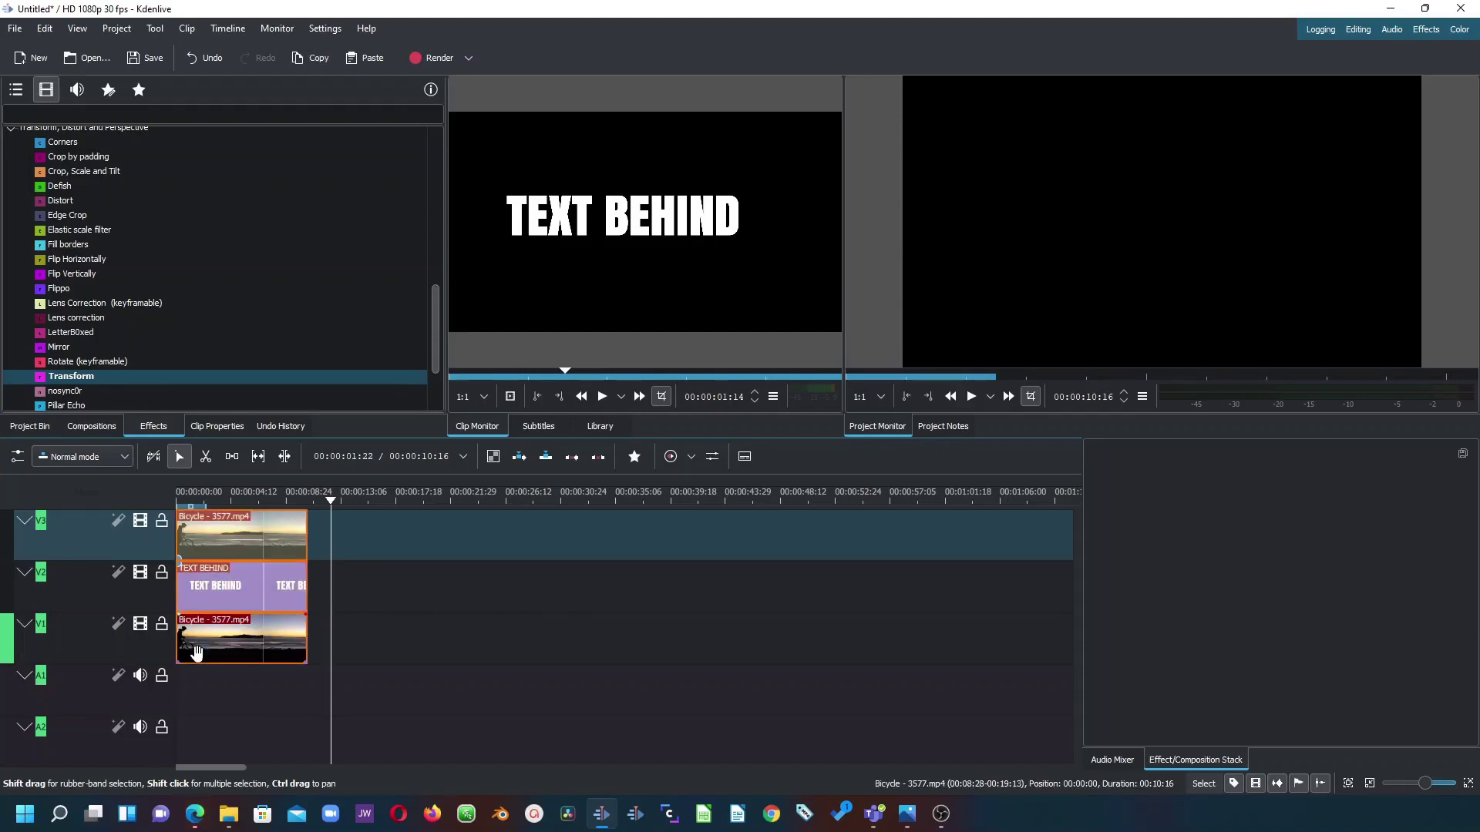
key("Delete")
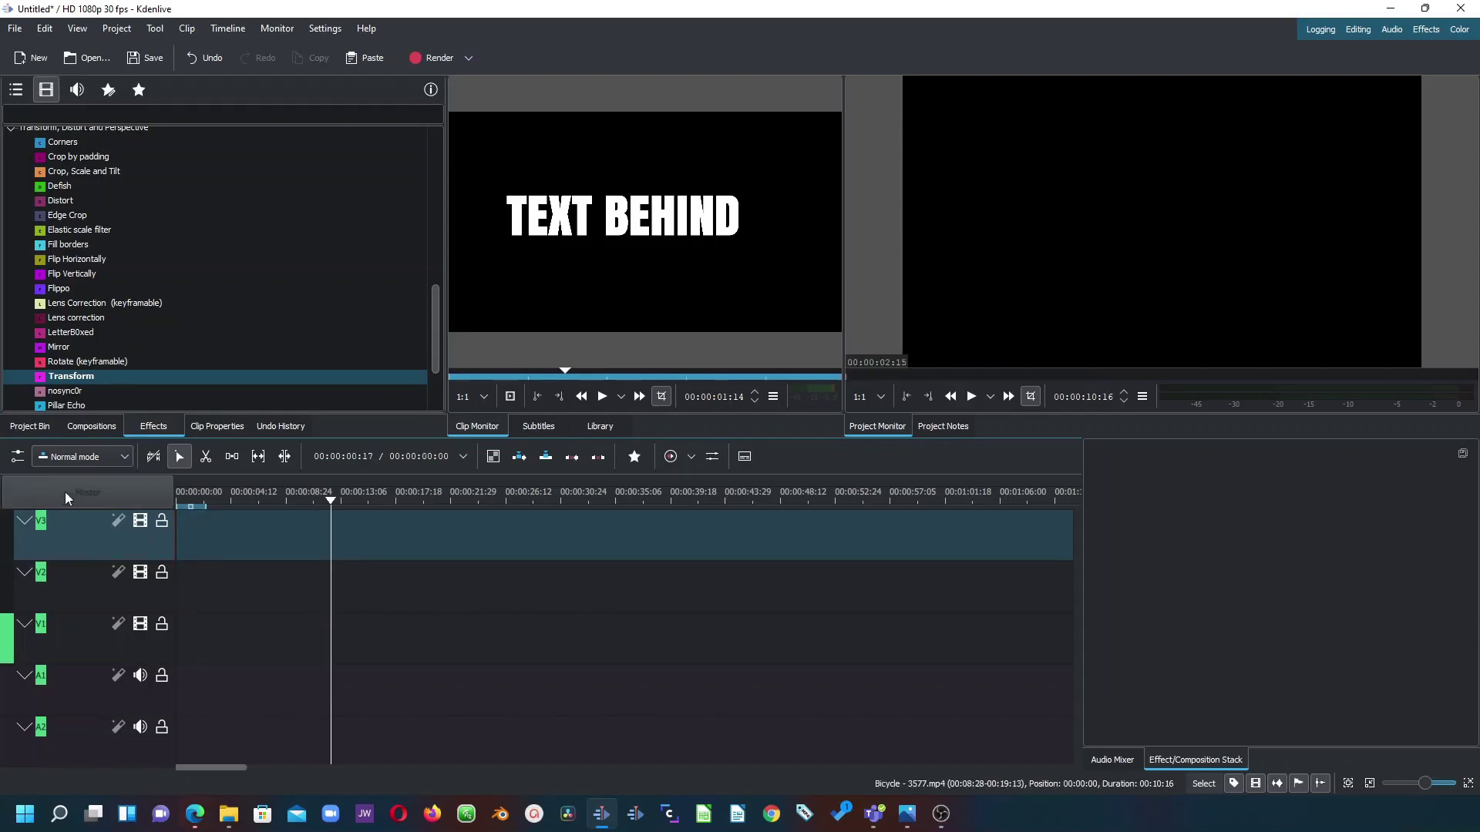
left_click(30, 426)
left_click_drag(139, 276, 228, 632)
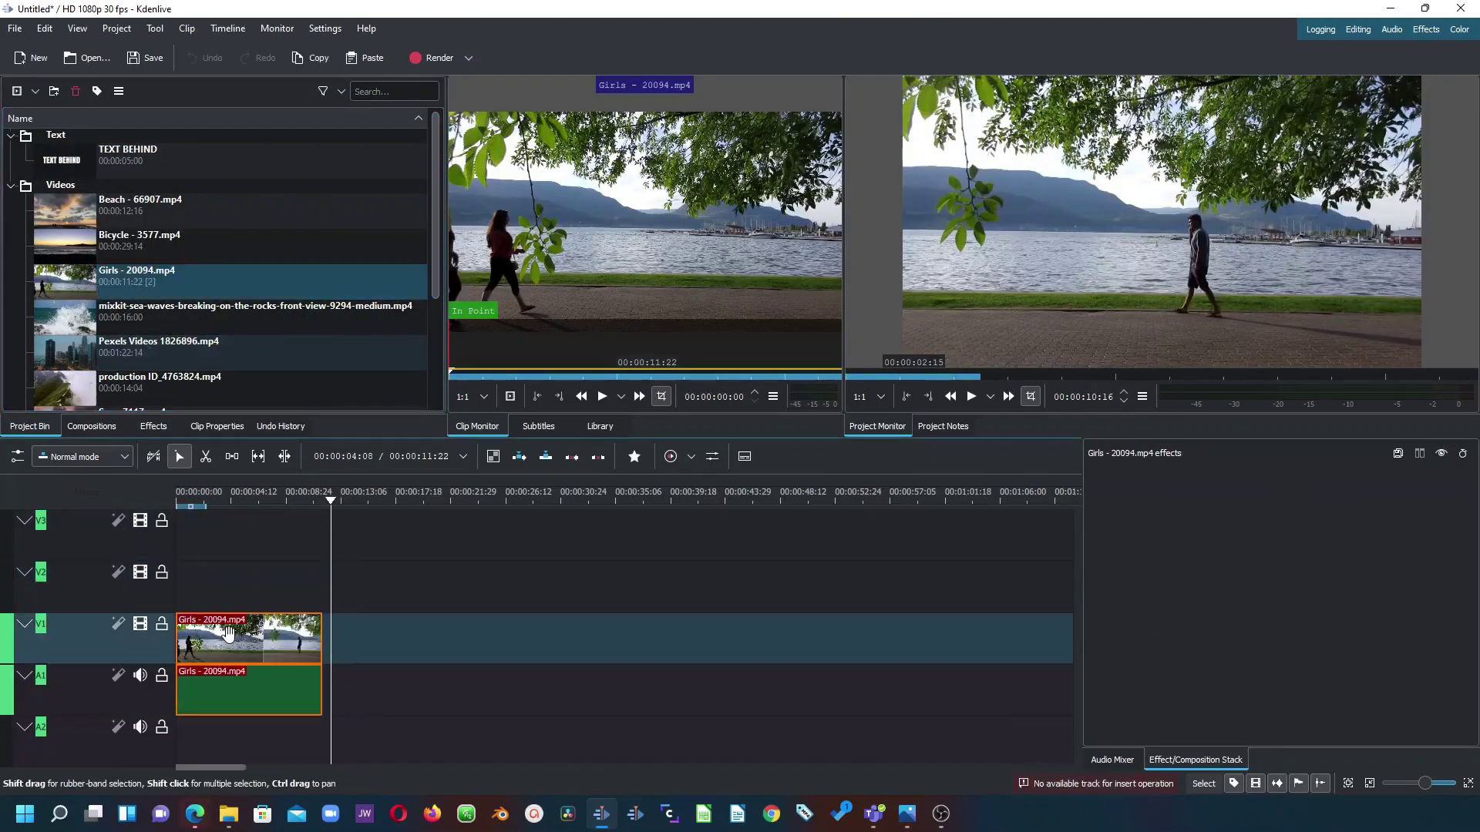
Ungroup the Girls clip and delete its audio track
right_click(259, 682)
left_click(325, 350)
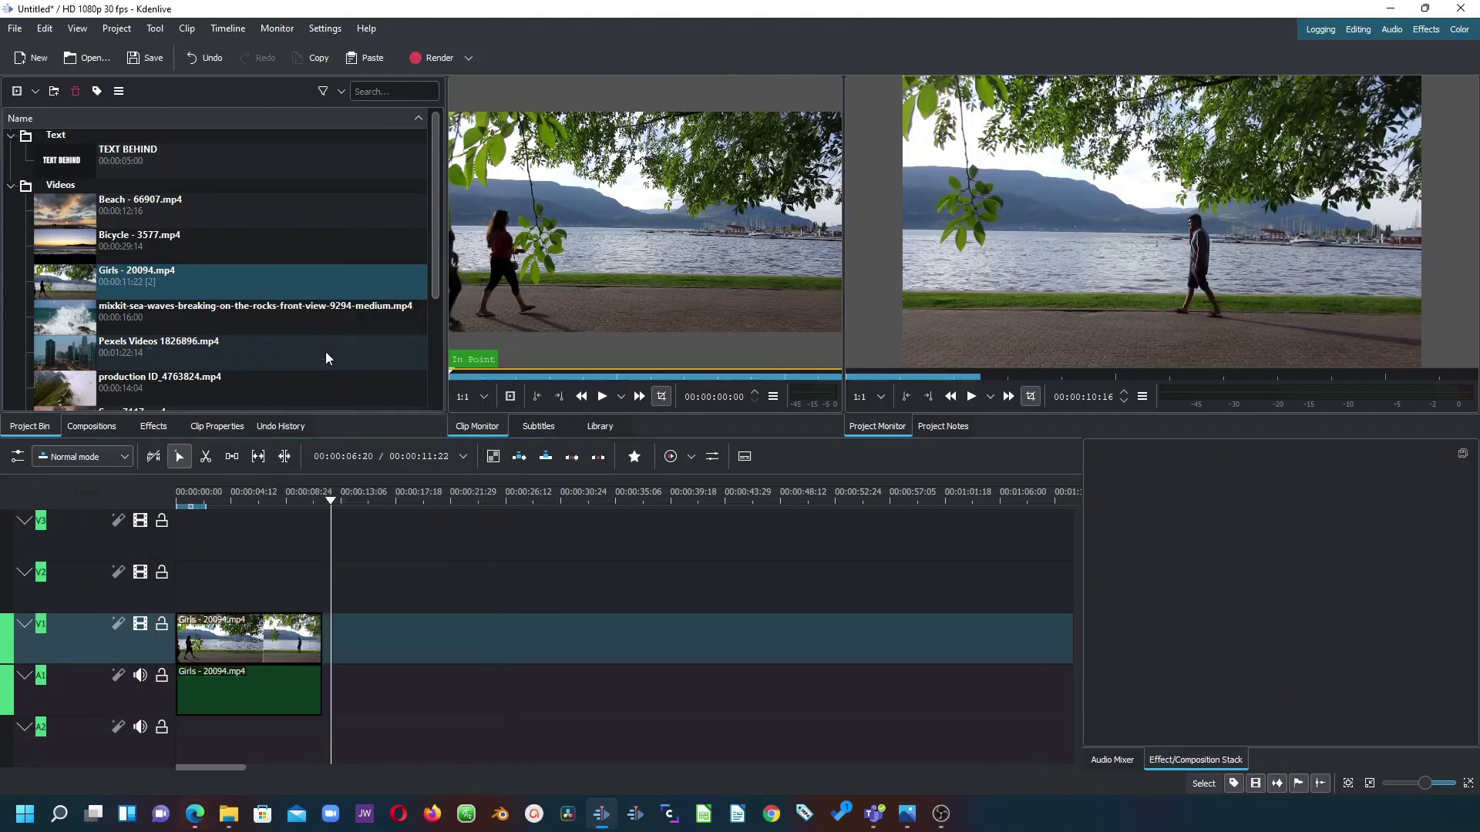
left_click(285, 678)
key("Delete")
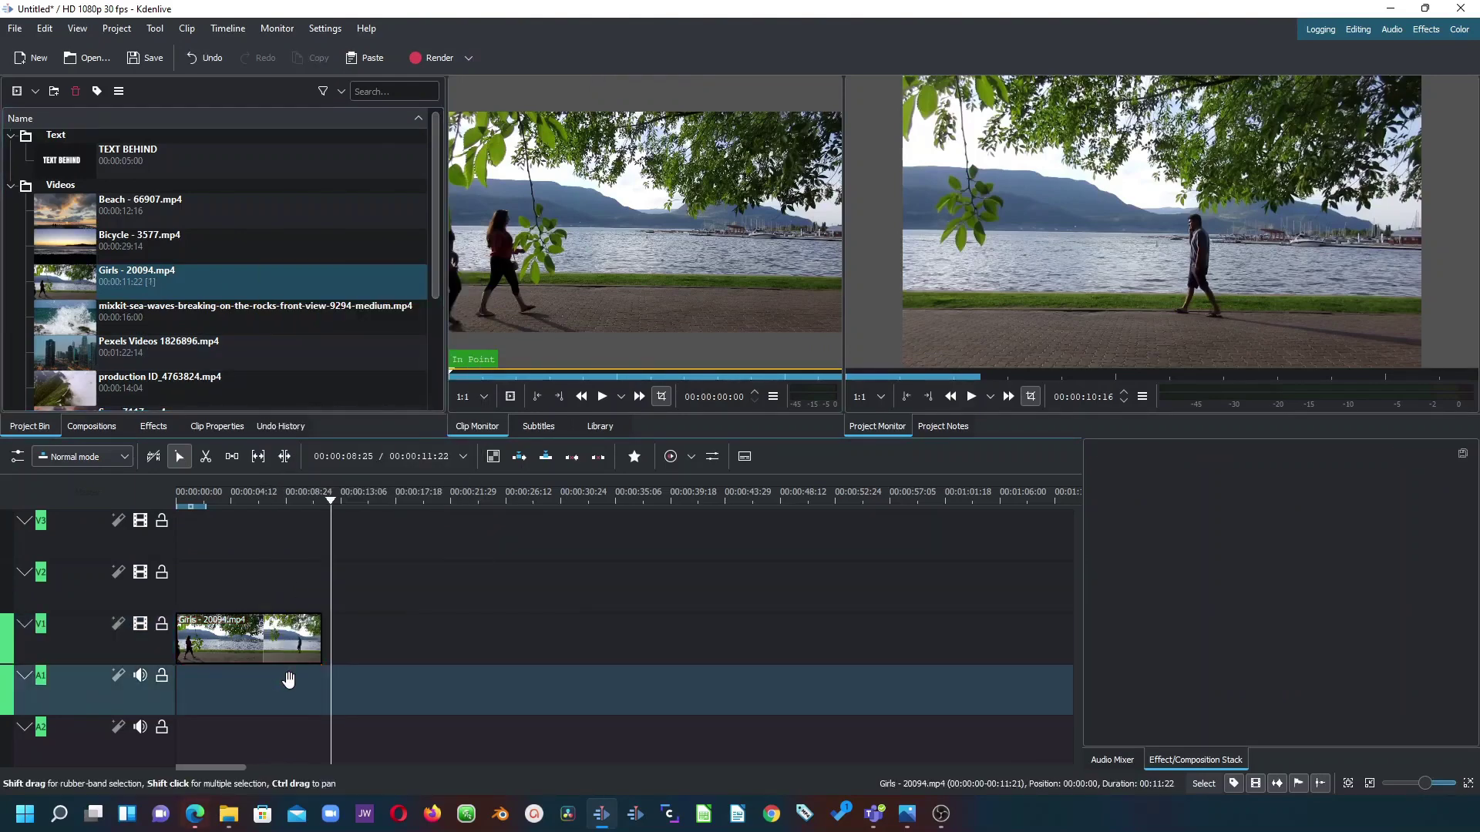
Copy the Girls video onto V3 and stretch the TEXT BEHIND title on V2 to match
left_click(257, 654)
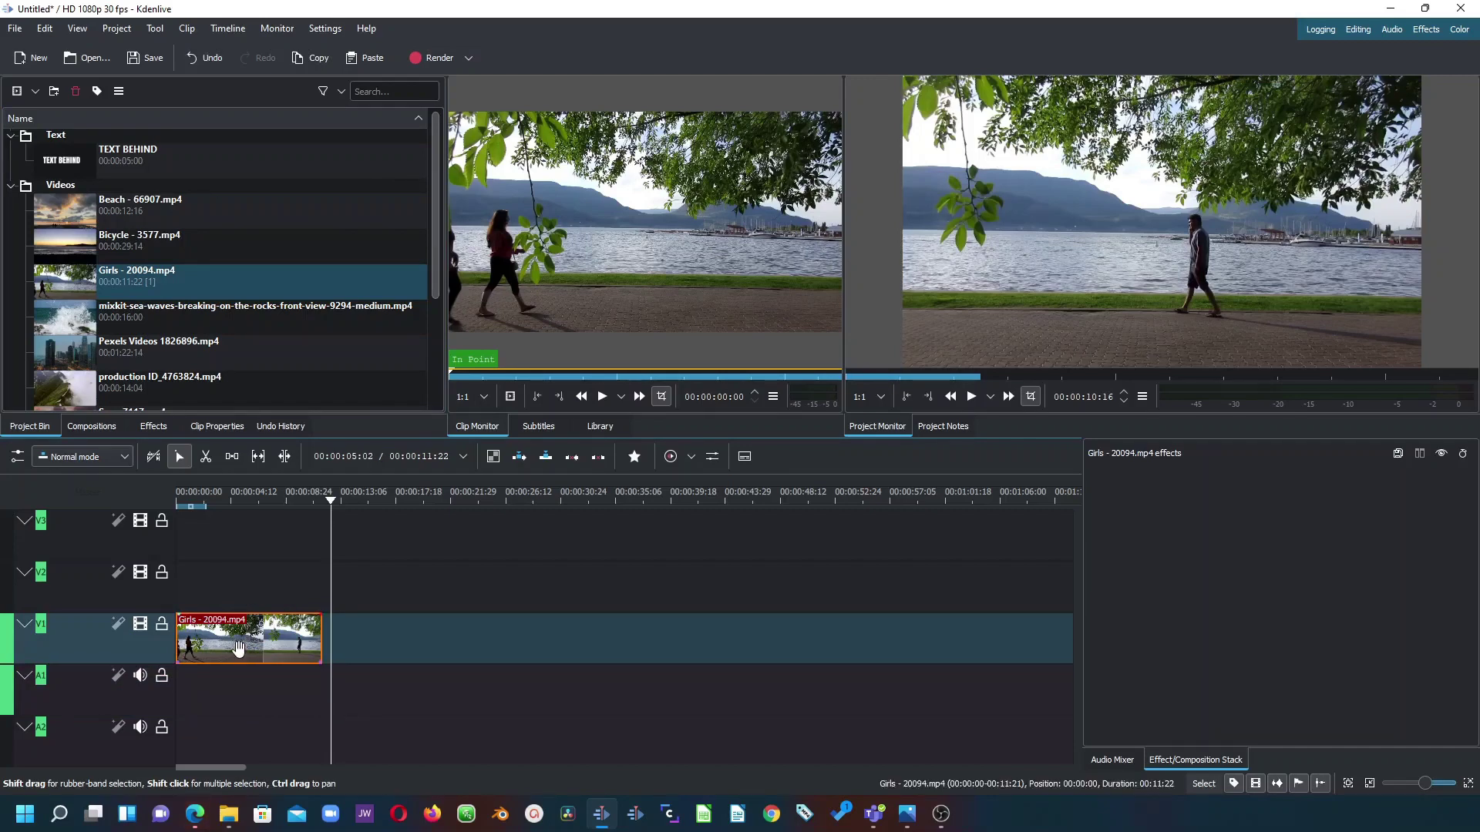
right_click(238, 650)
left_click(281, 227)
right_click(365, 629)
left_click(389, 634)
left_click_drag(402, 640, 211, 537)
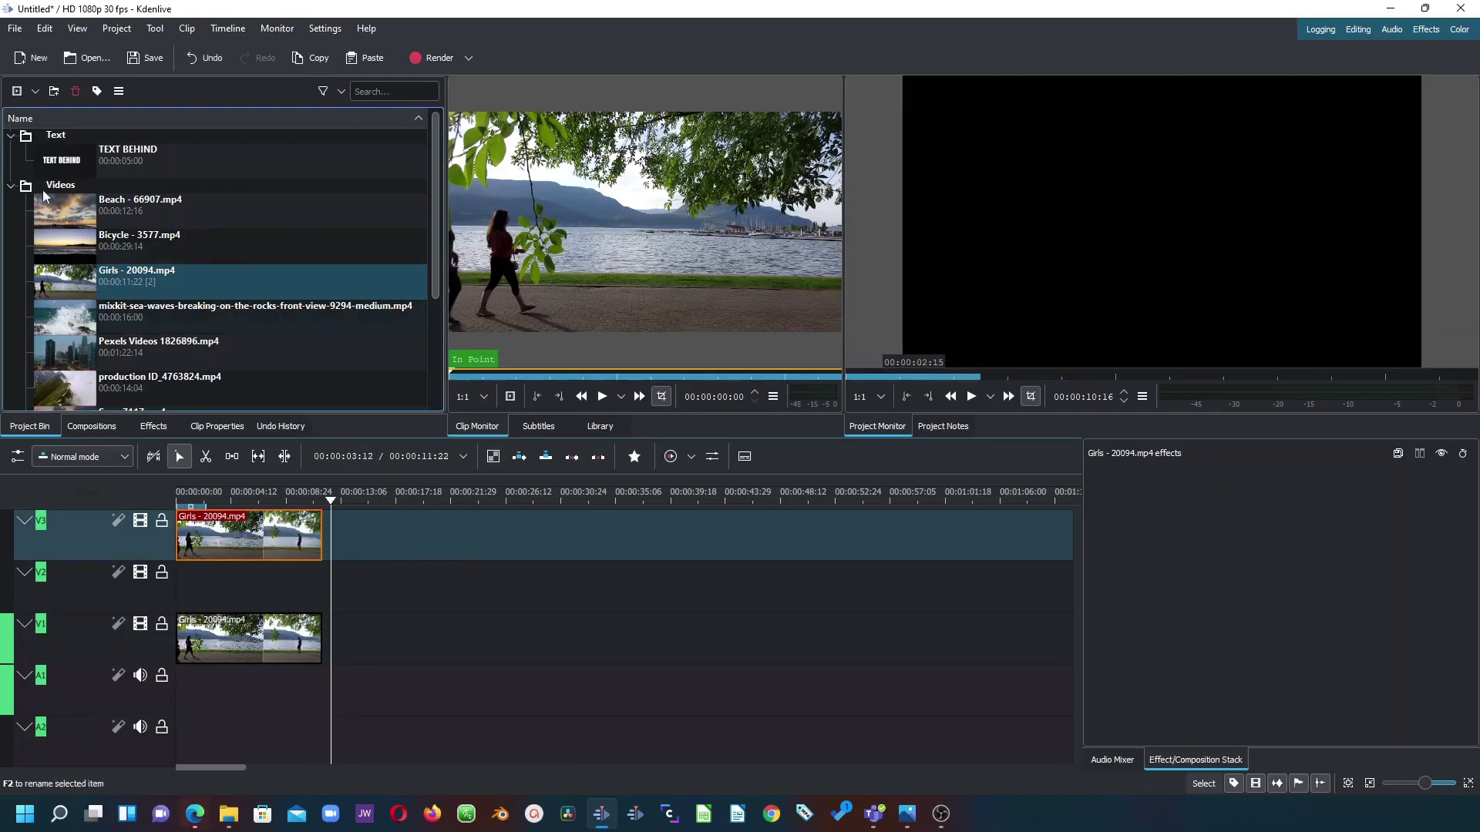
left_click_drag(39, 161, 322, 586)
left_click(260, 539)
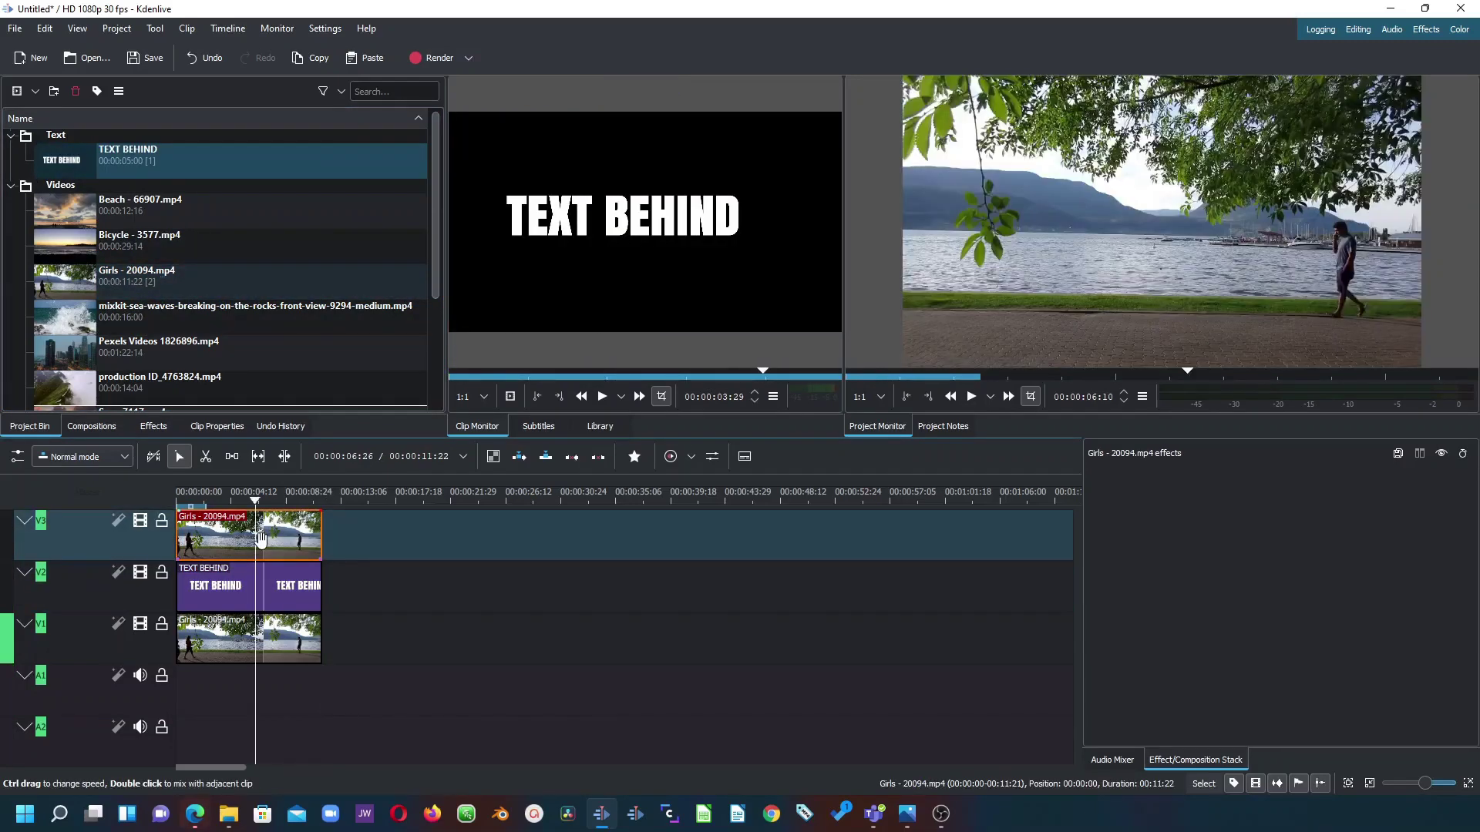
Apply Lumakey from Alpha, Mask and Keying to the top Girls clip on V3, with Threshold 0
left_click(153, 427)
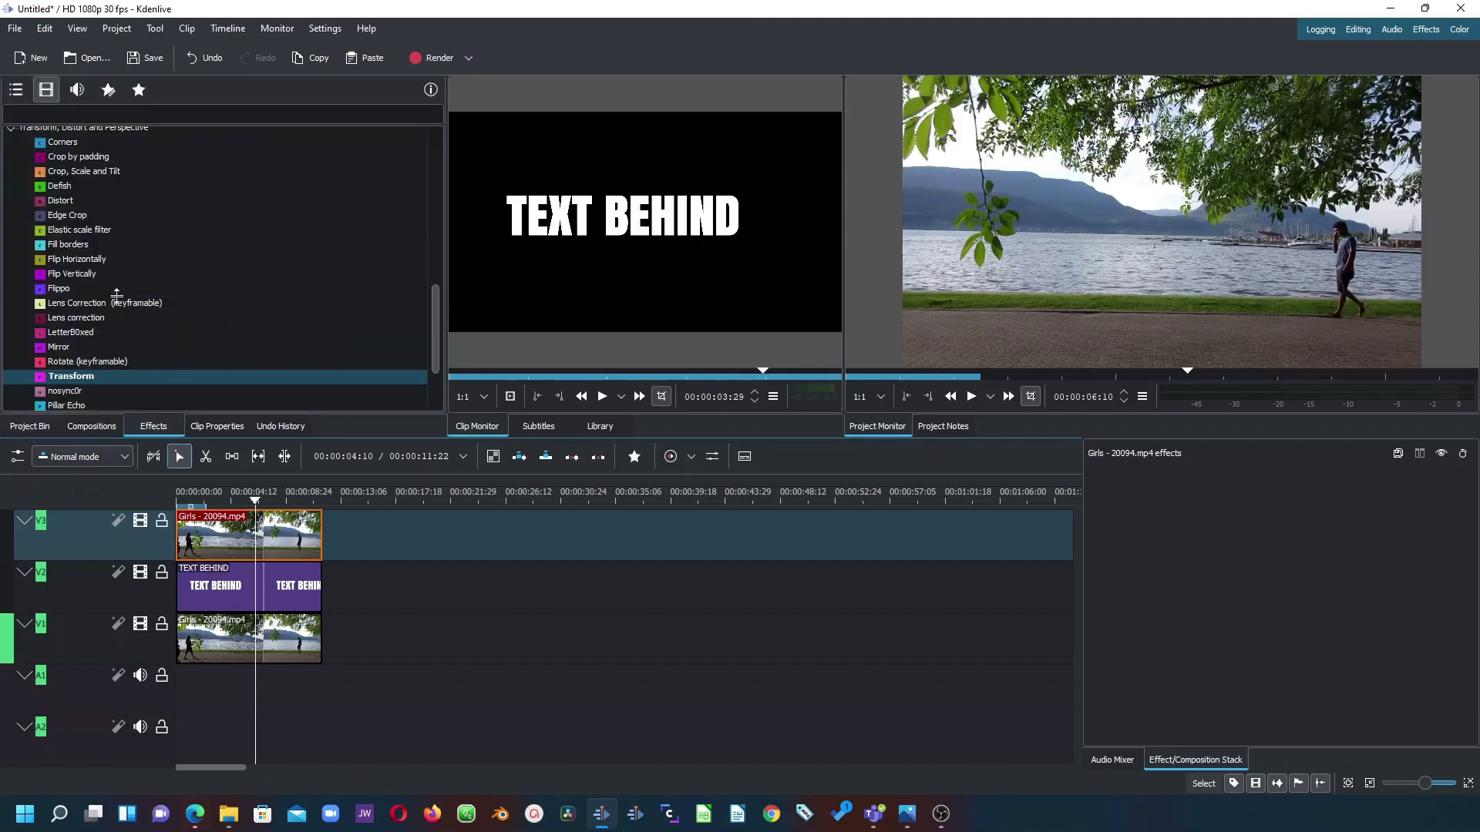
scroll(100, 297, "up", 10)
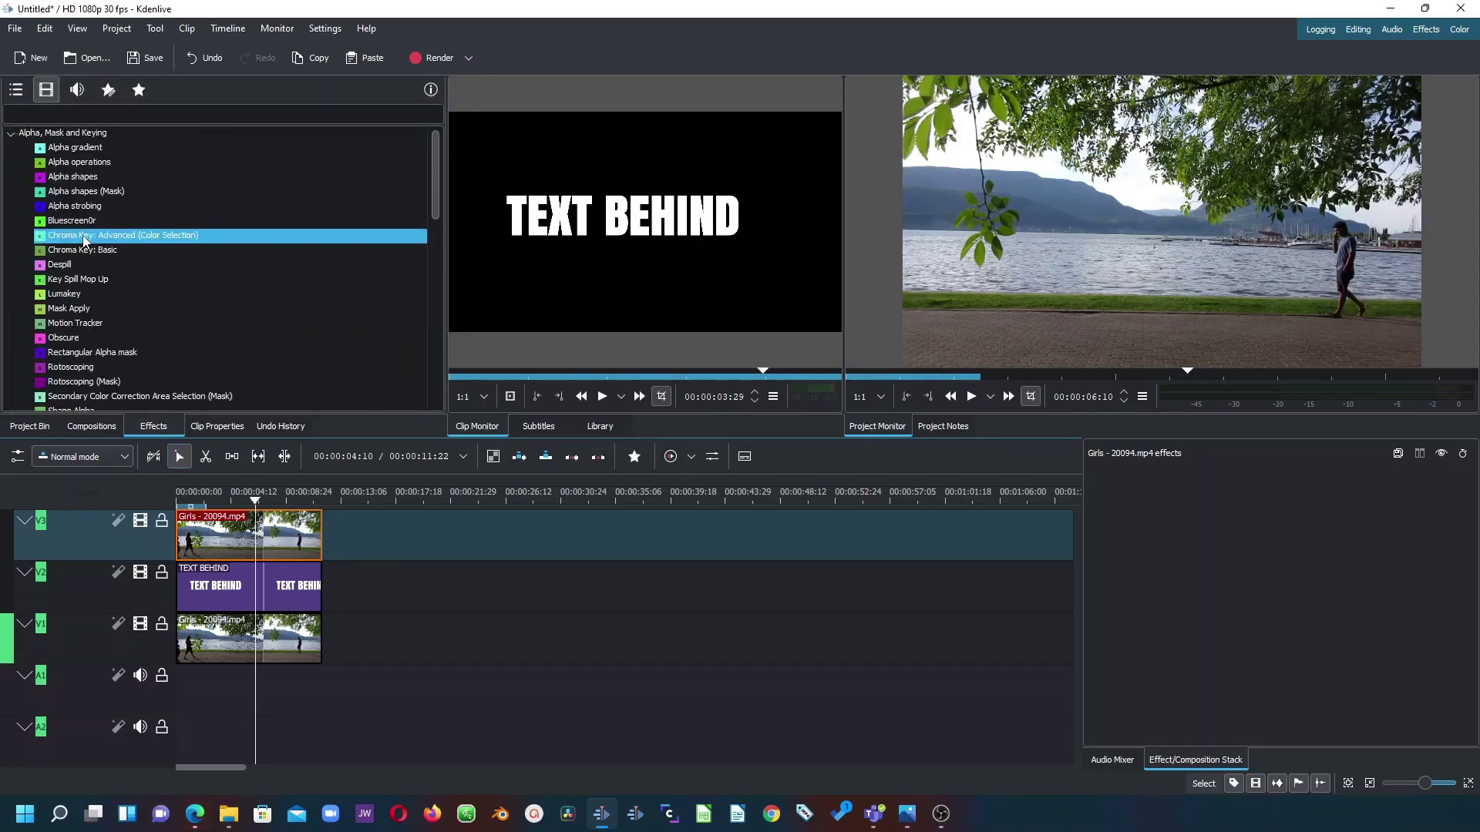
left_click_drag(80, 295, 249, 537)
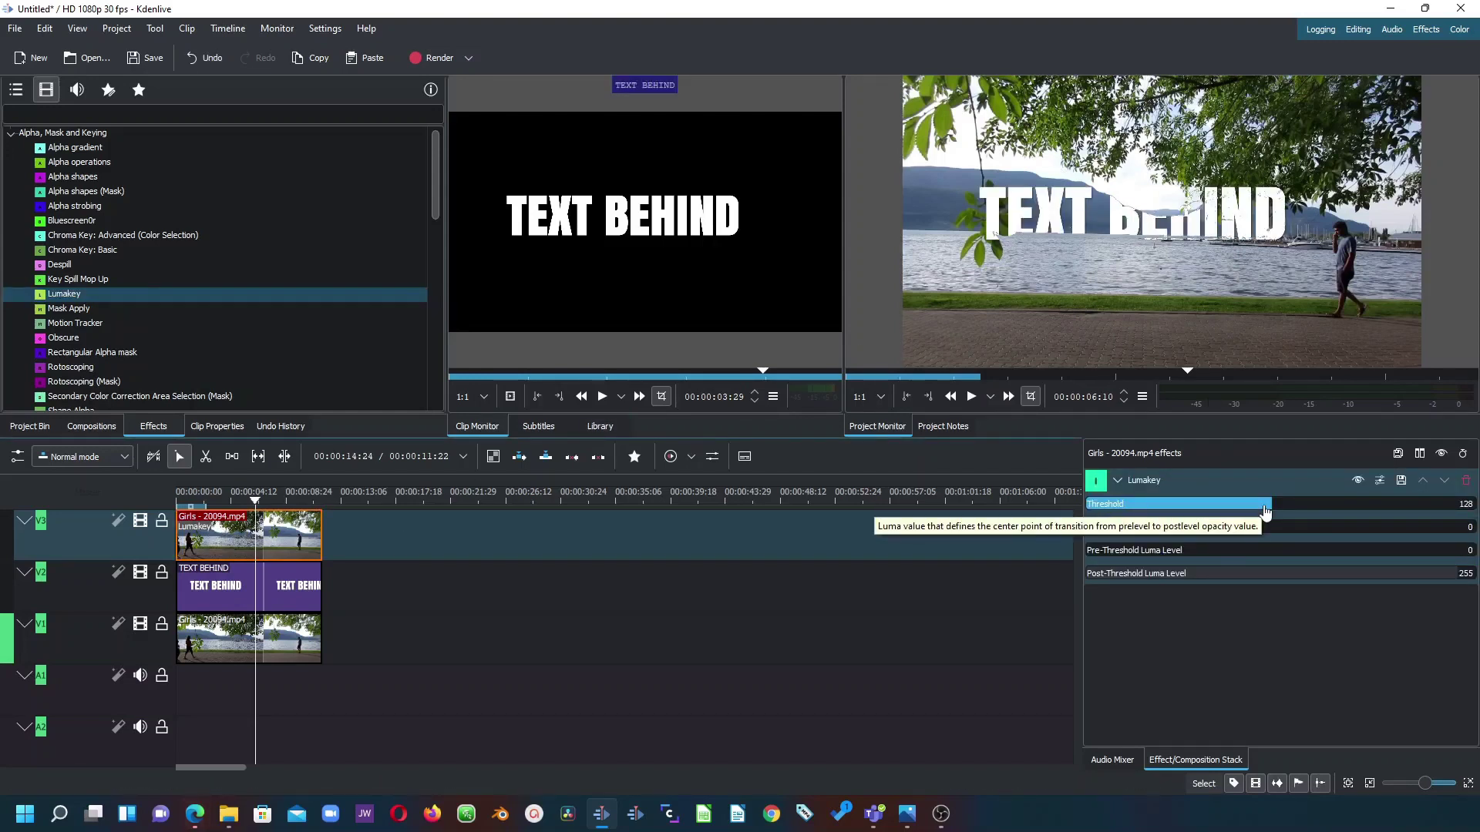
left_click_drag(1265, 509, 1036, 525)
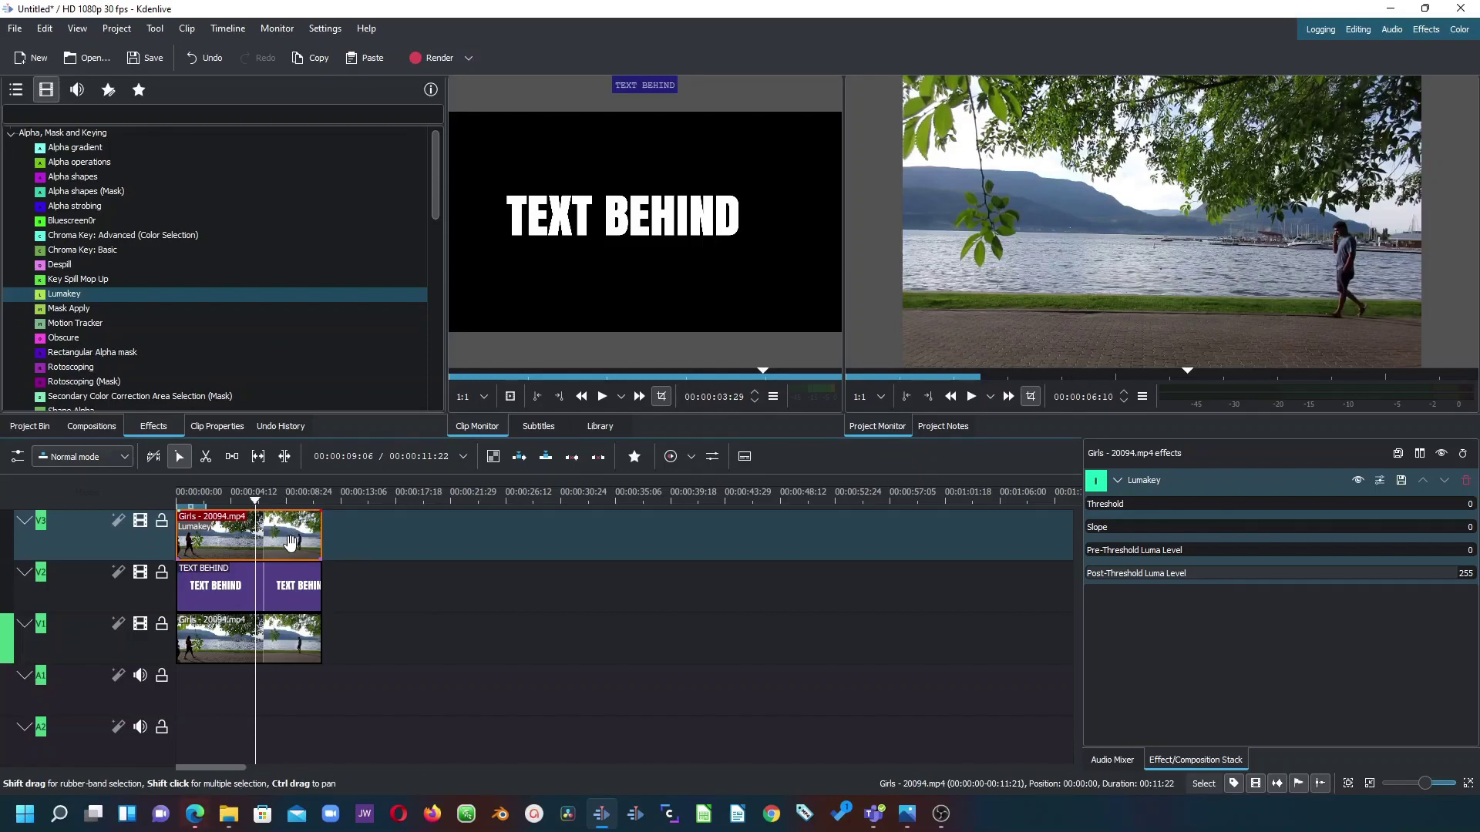
left_click_drag(252, 503, 189, 508)
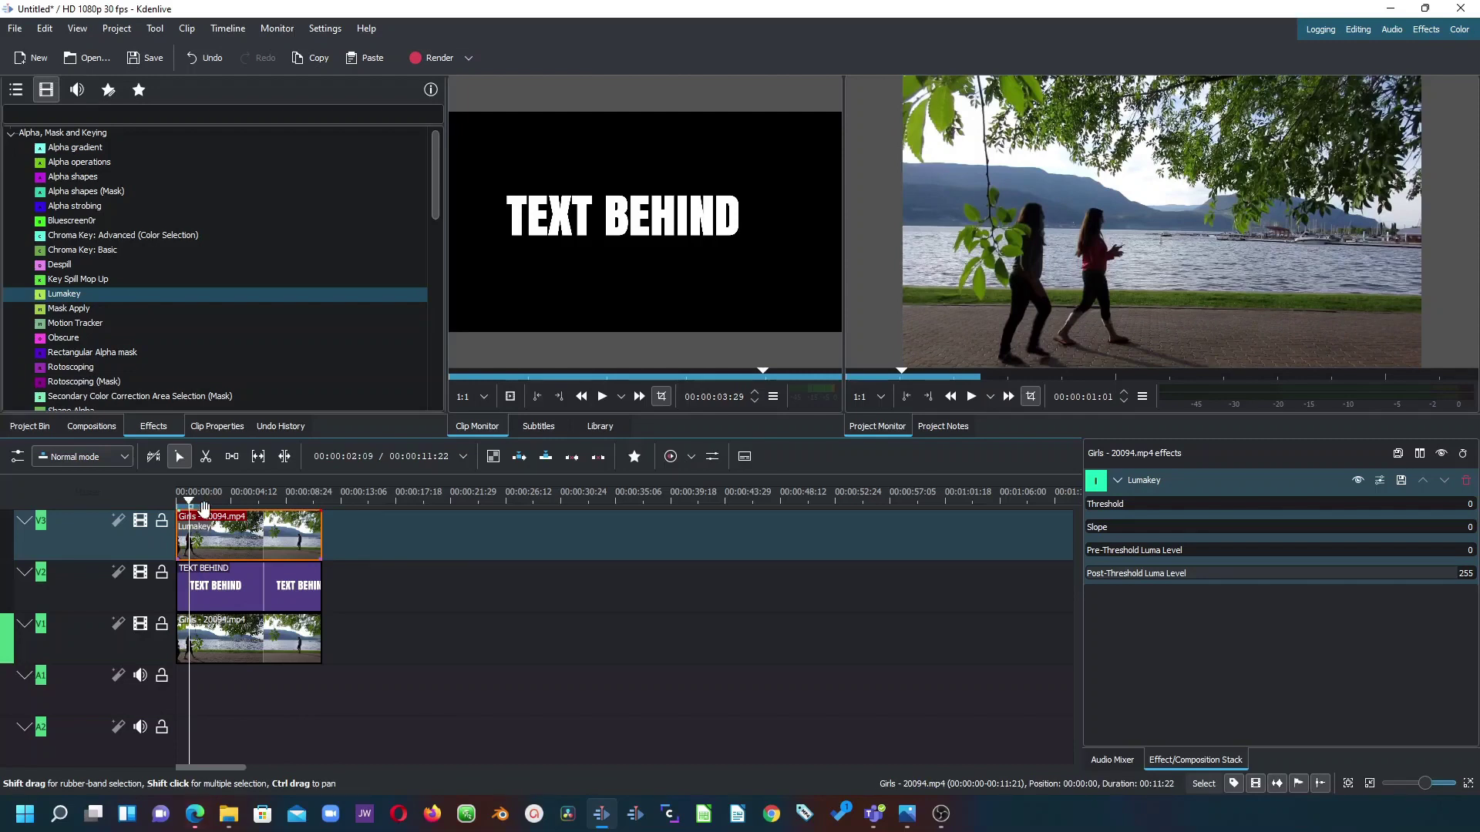
Add Secondary Color Correction Area Selection (Mask) to the top Girls clip, keyed on the olive-green leaves
left_click_drag(240, 532, 240, 534)
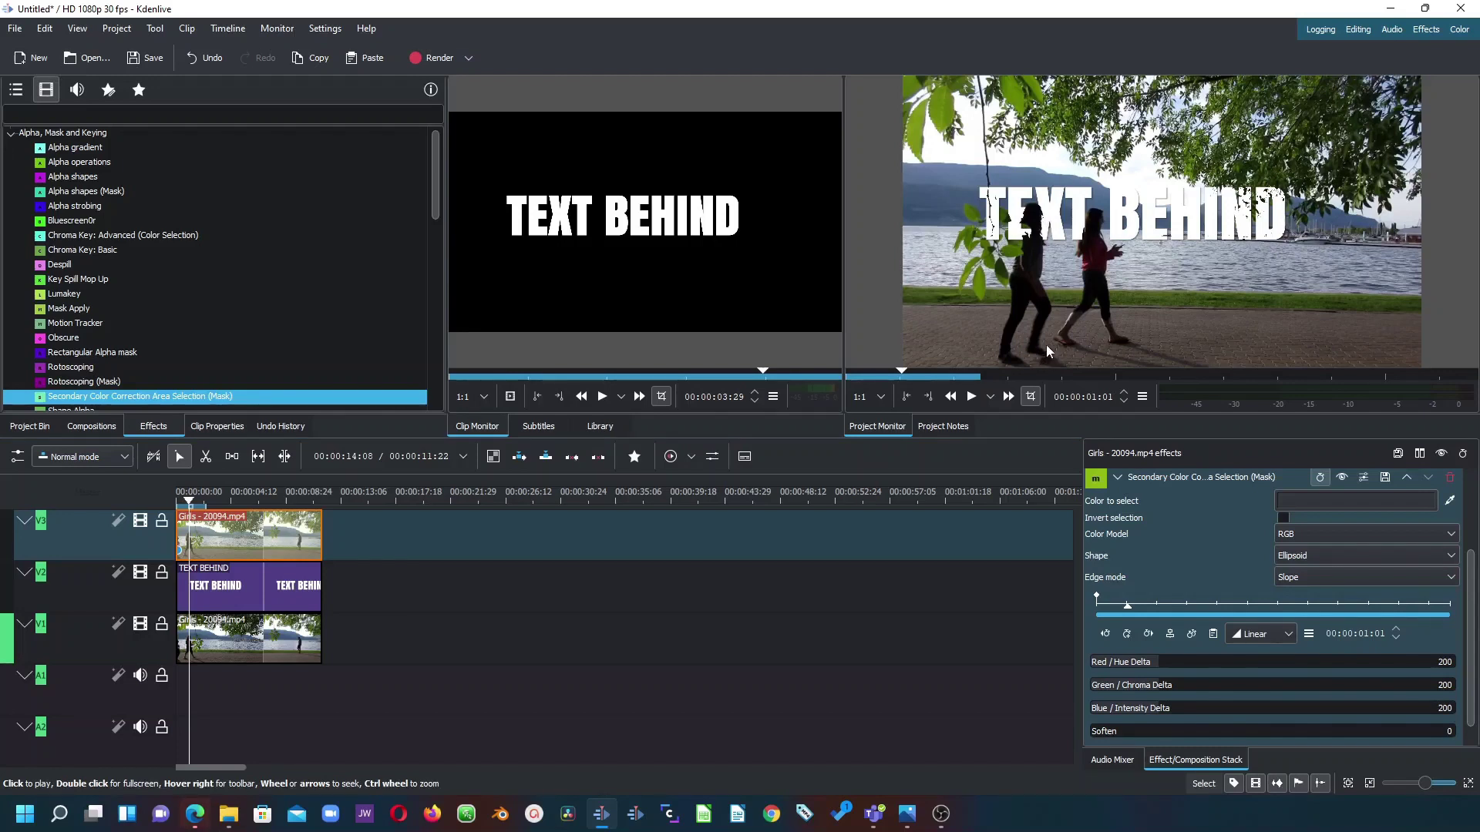
left_click(1451, 504)
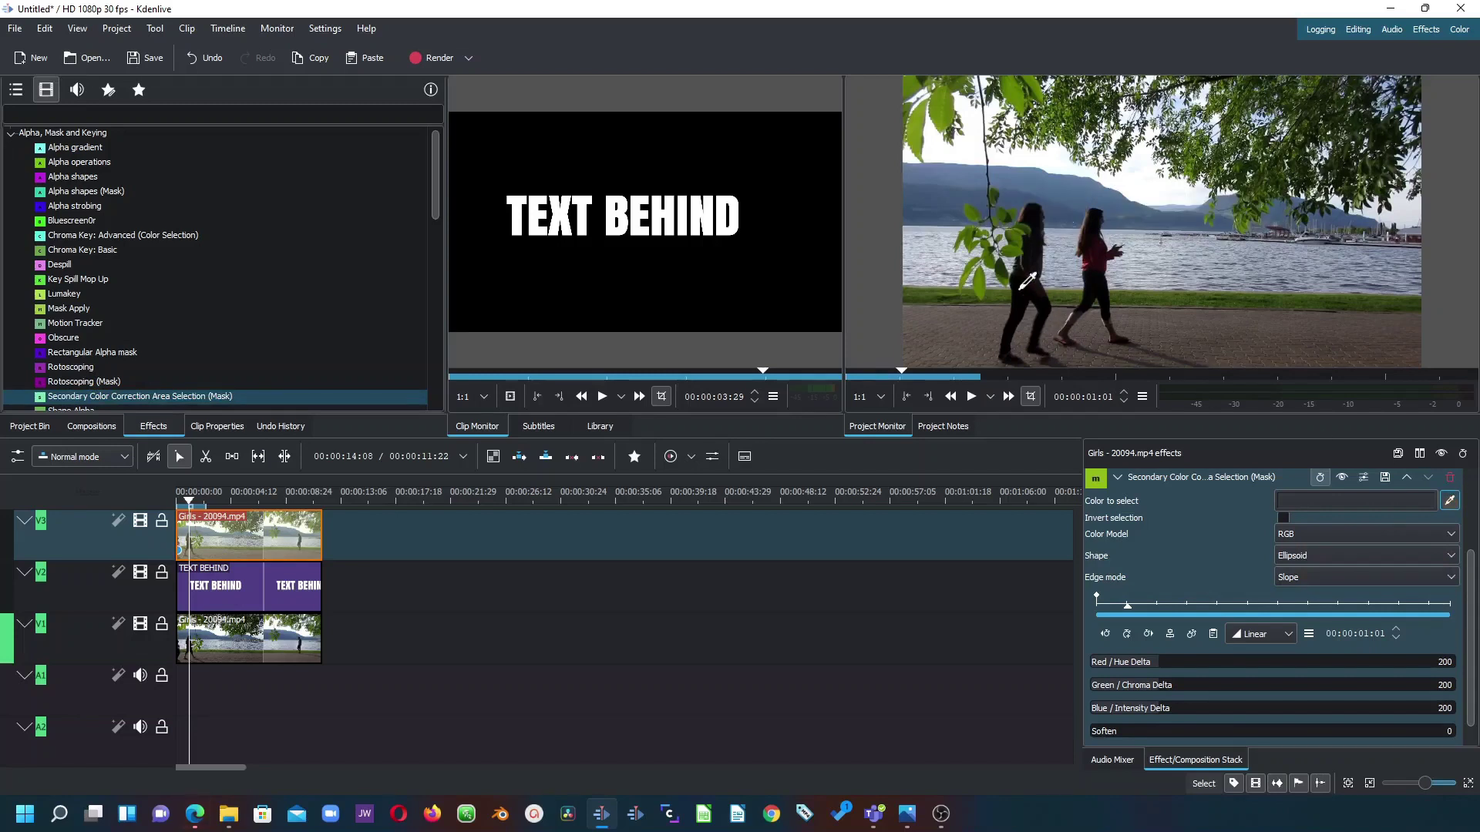
left_click(1015, 232)
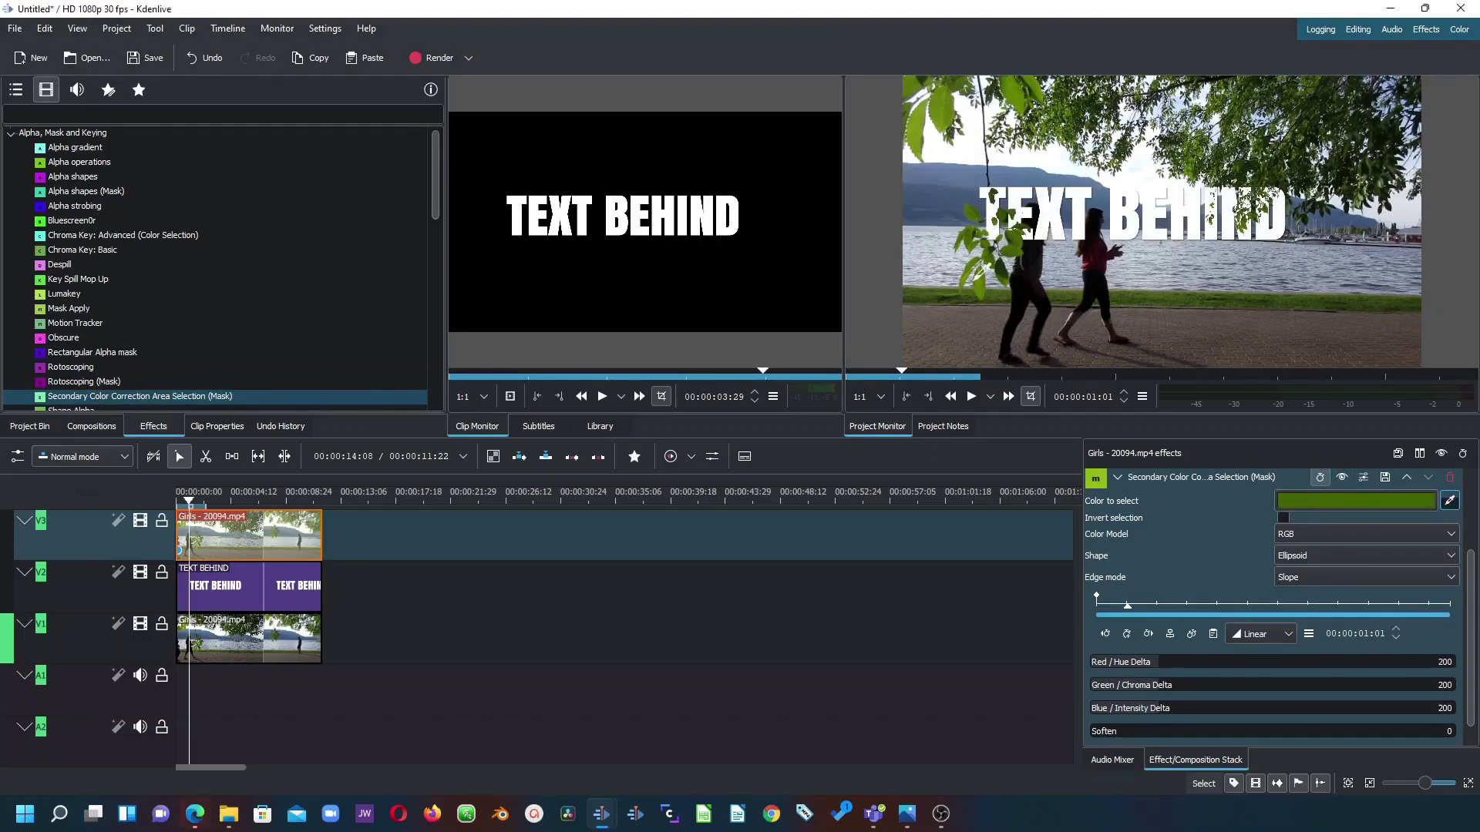
left_click(946, 293)
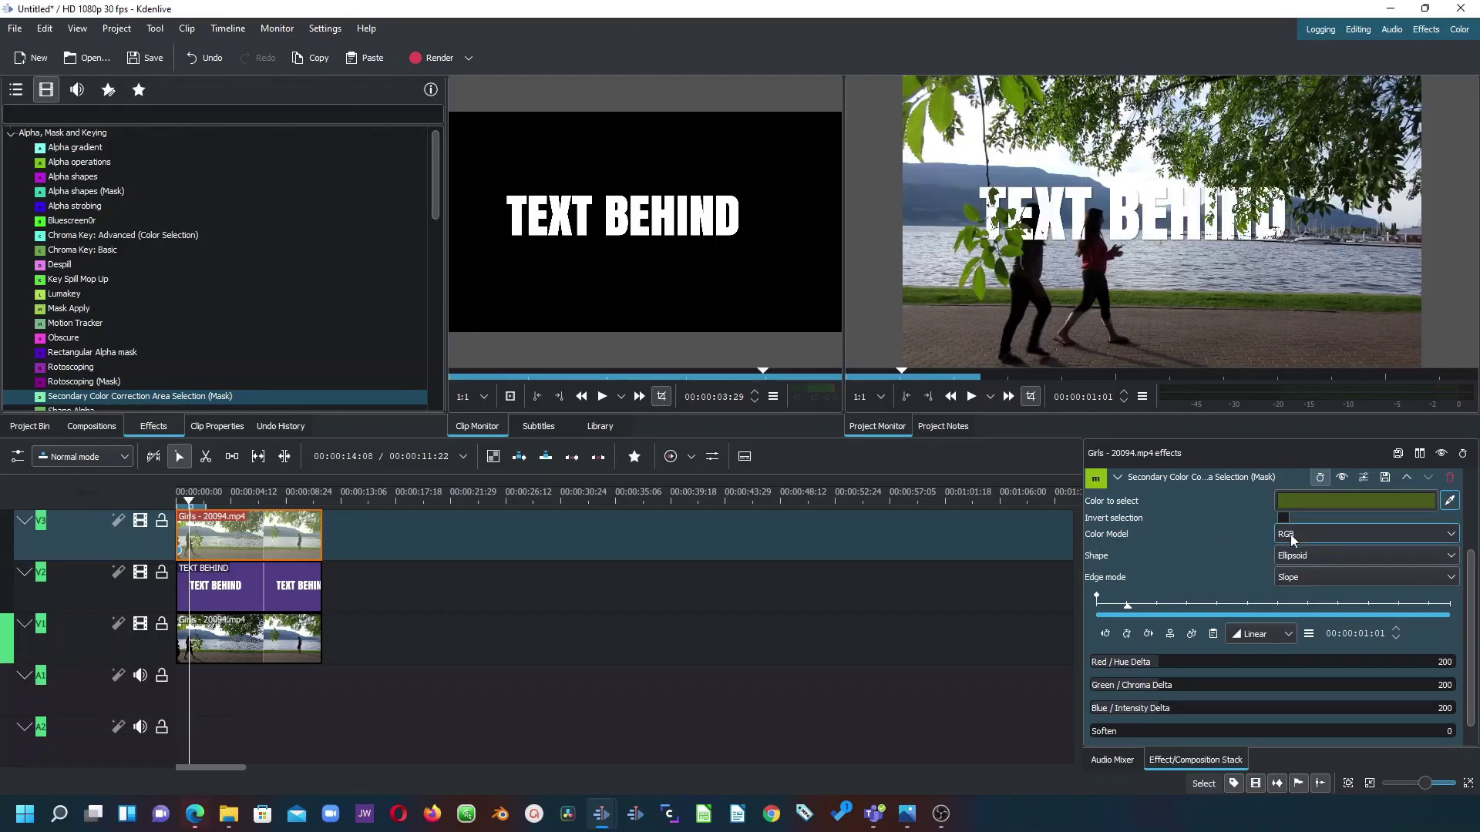
Set the colour mask's Shape to Box and Edge mode to Hard
left_click(1292, 562)
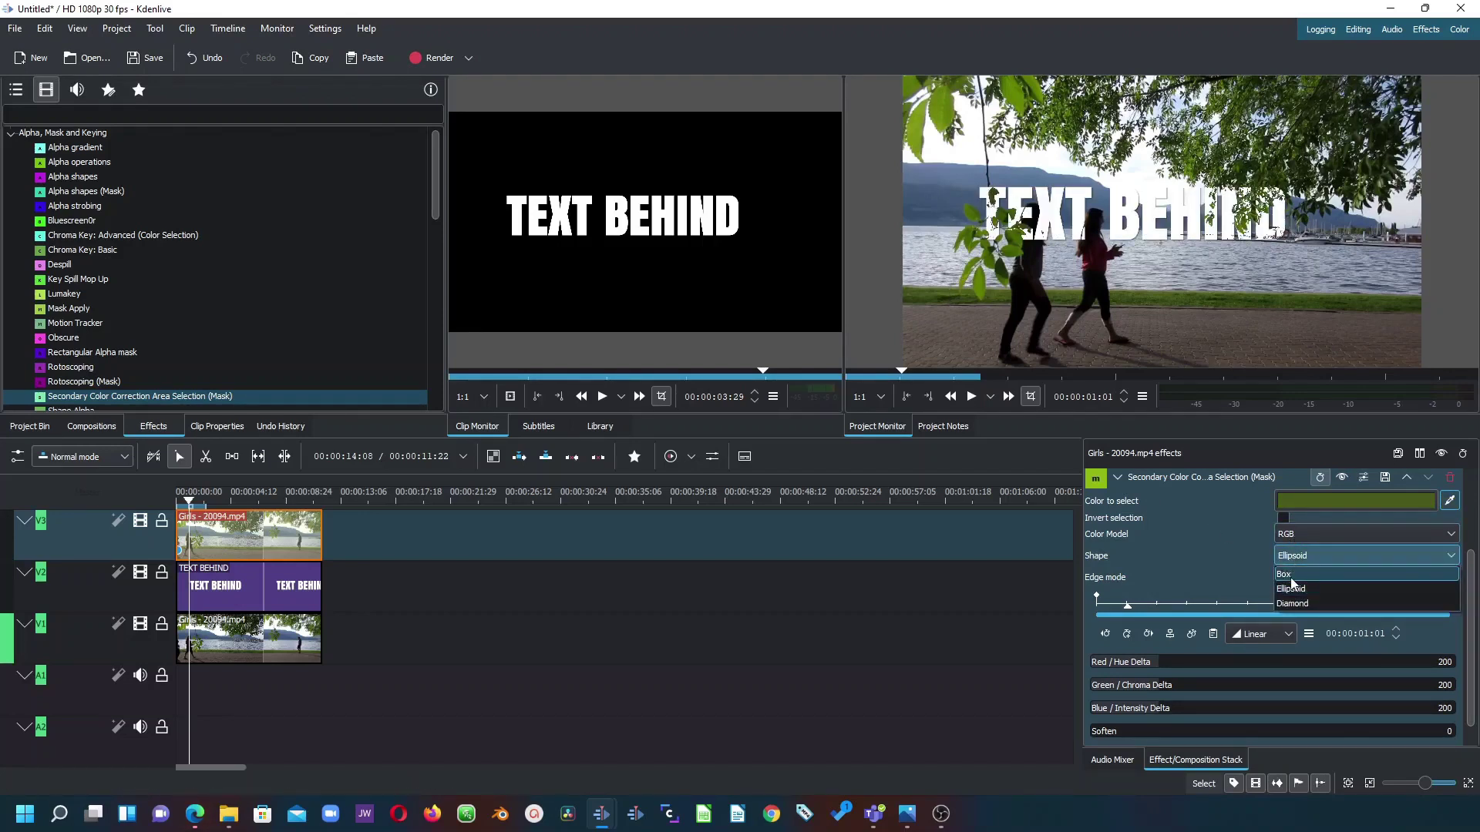
left_click(1295, 583)
left_click(1294, 580)
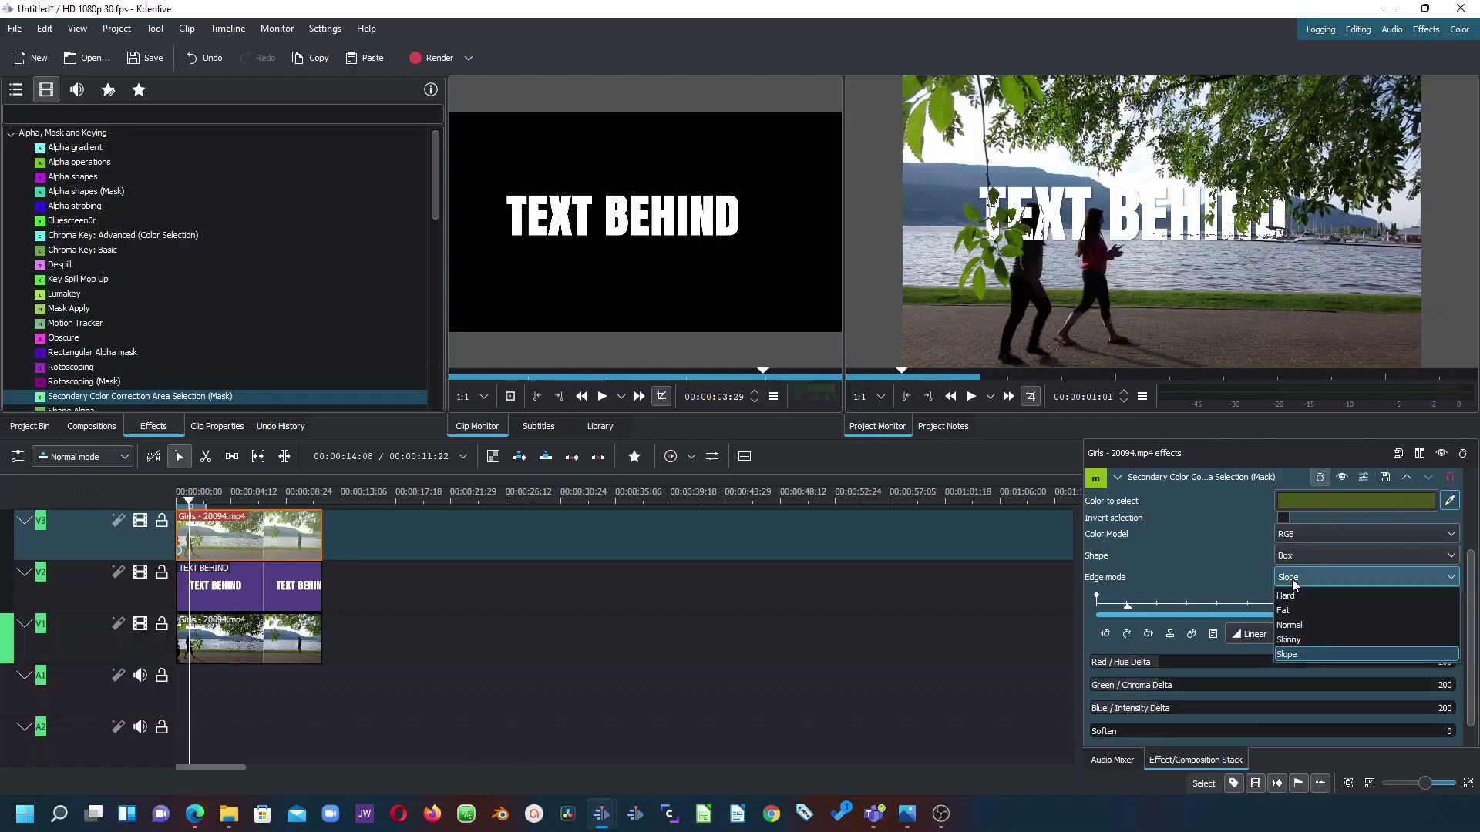
left_click(1295, 597)
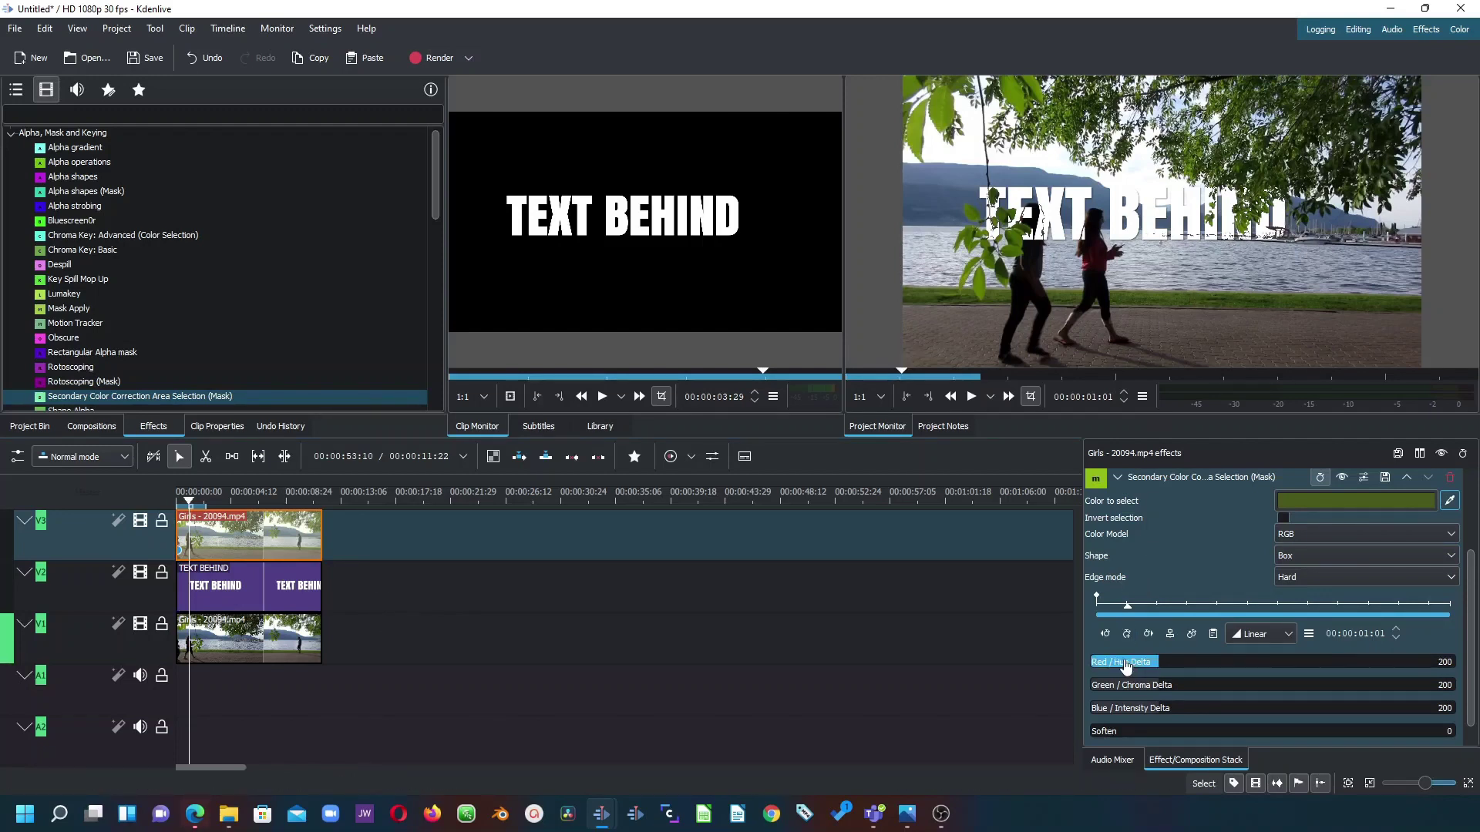
Raise the mask's Red / Hue Delta and Green / Chroma Delta to 1000 each
left_click_drag(1151, 667, 1472, 667)
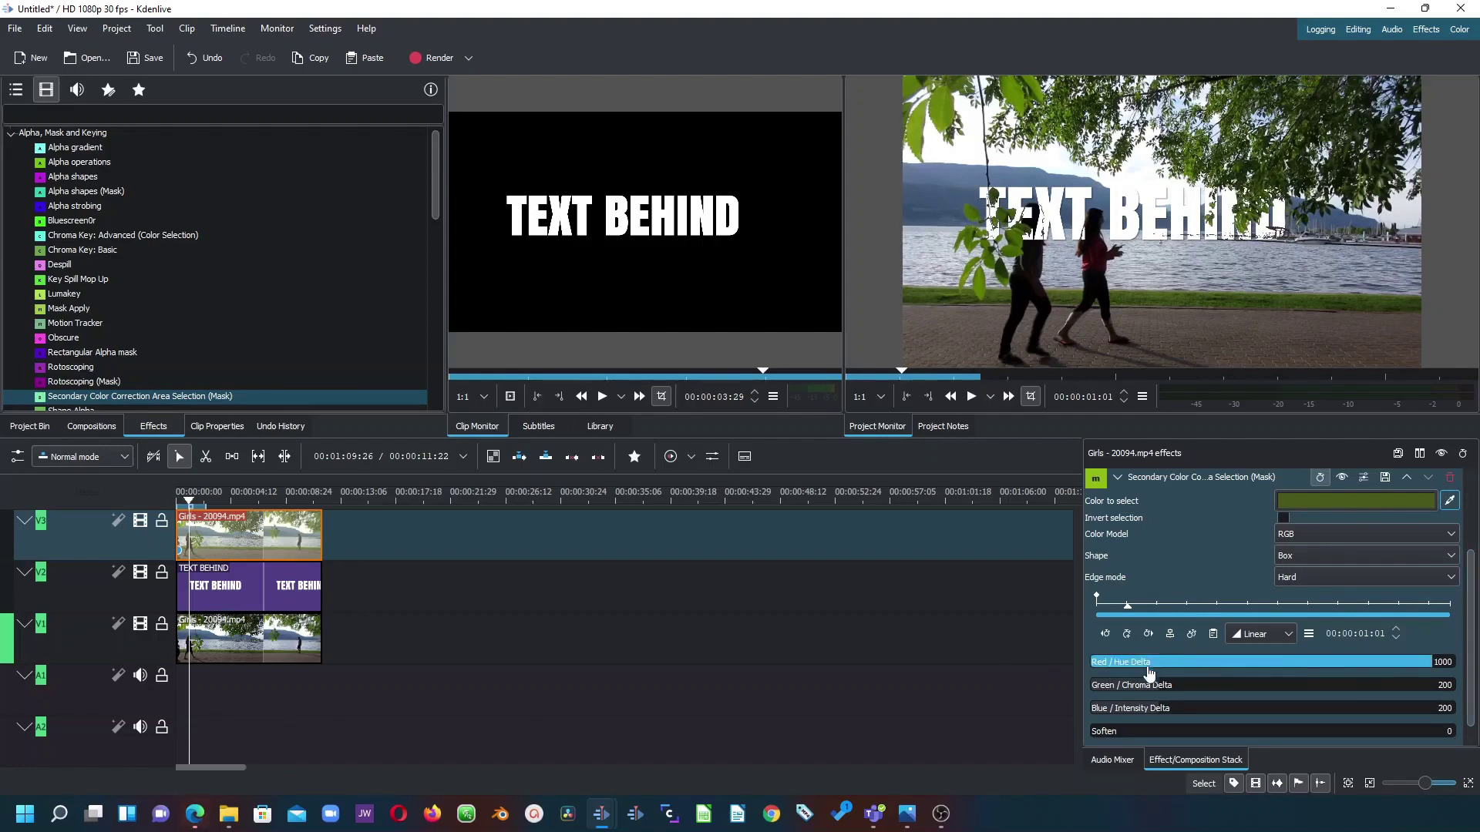
left_click_drag(1111, 694, 1473, 689)
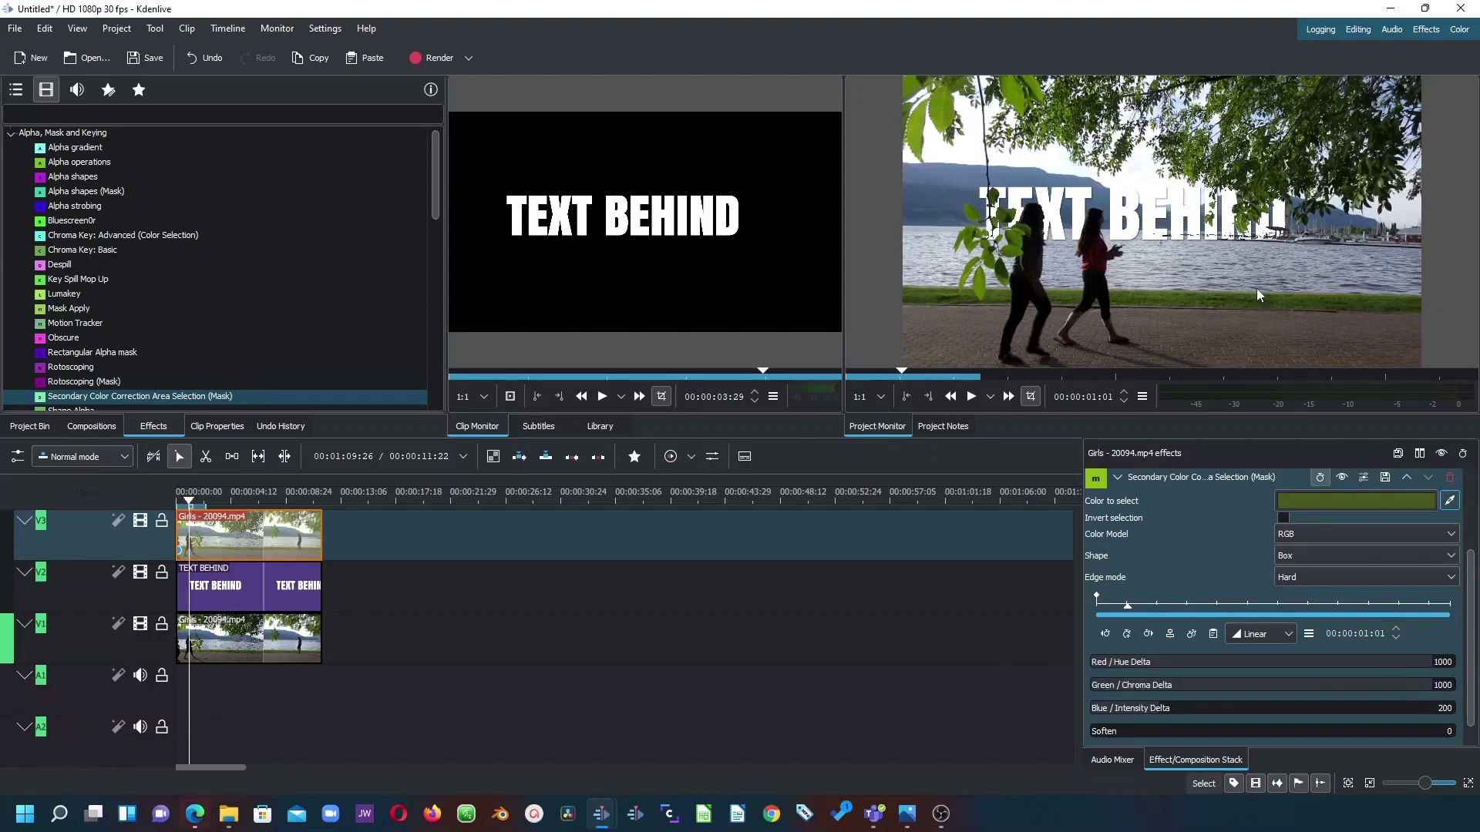